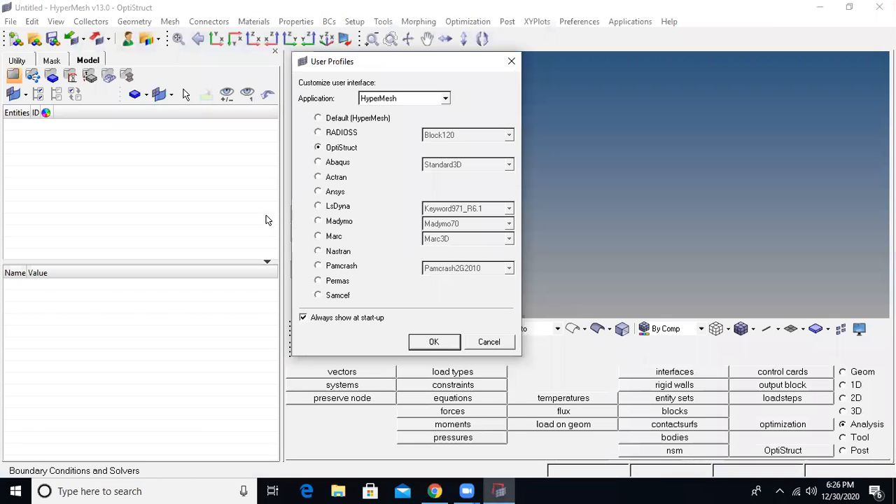
{"action": "left_click", "coordinate": [350, 136]}
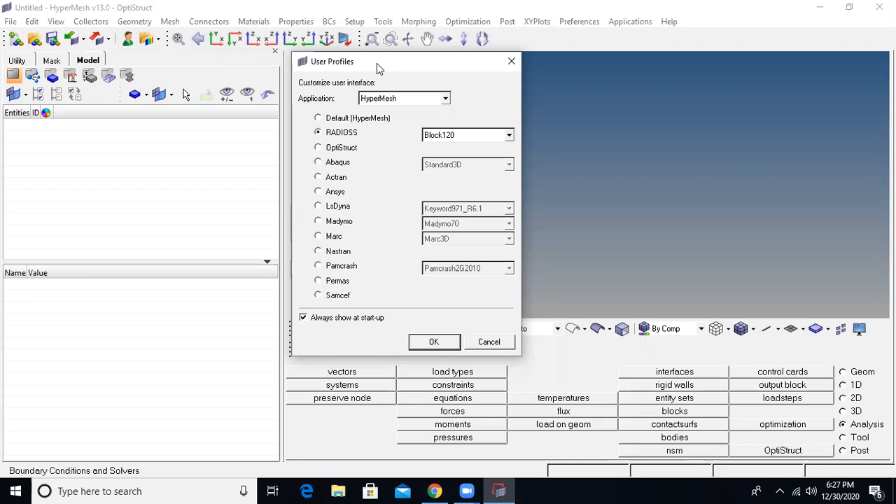
{"action": "left_click", "coordinate": [326, 154]}
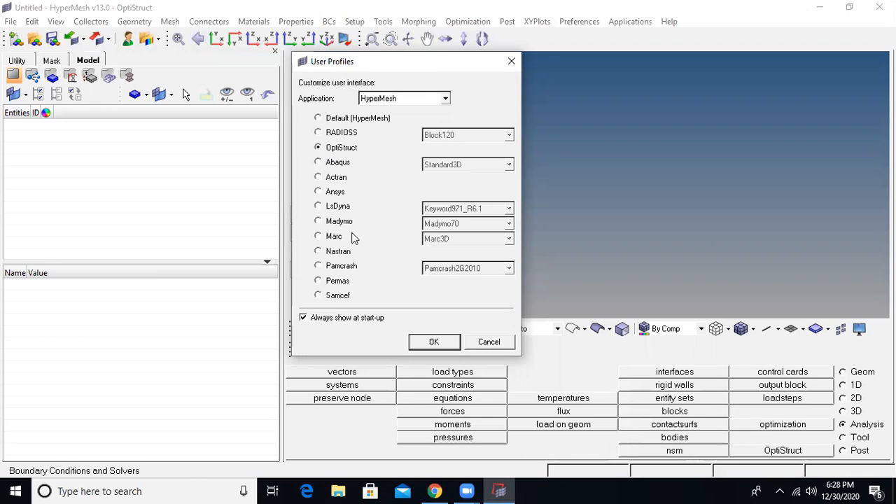
{"action": "left_click", "coordinate": [333, 194]}
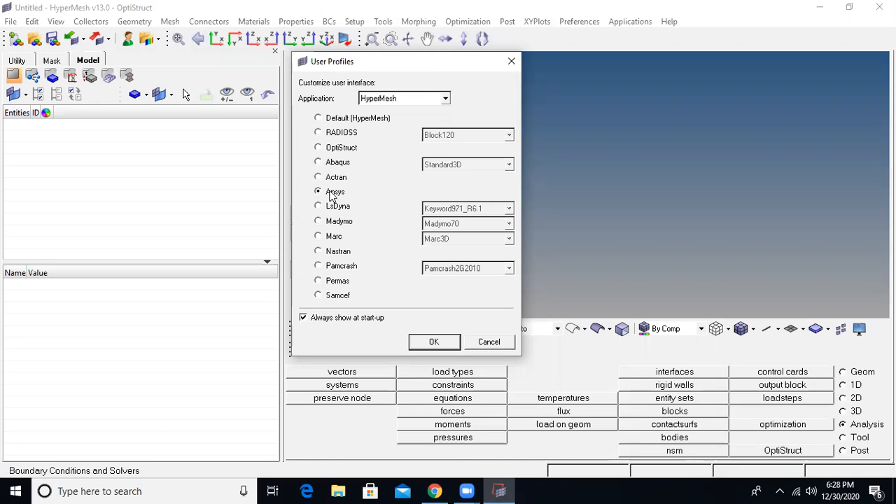
{"action": "left_click", "coordinate": [332, 239]}
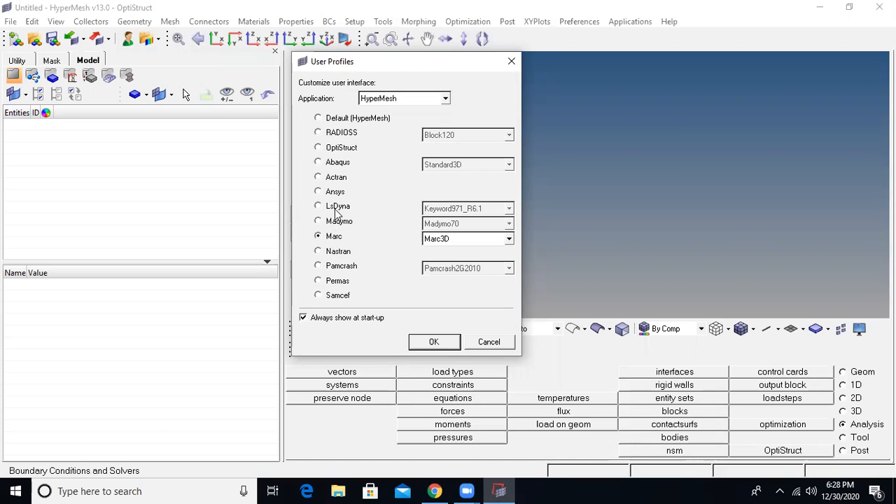
{"action": "left_click", "coordinate": [336, 165]}
Load the OptiStruct user profile for HyperMesh.
{"action": "left_click", "coordinate": [331, 149]}
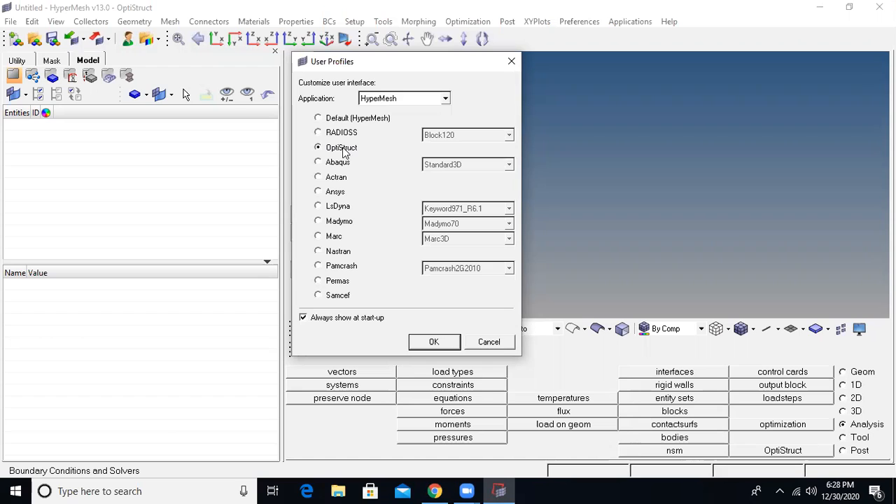
{"action": "left_click", "coordinate": [434, 342]}
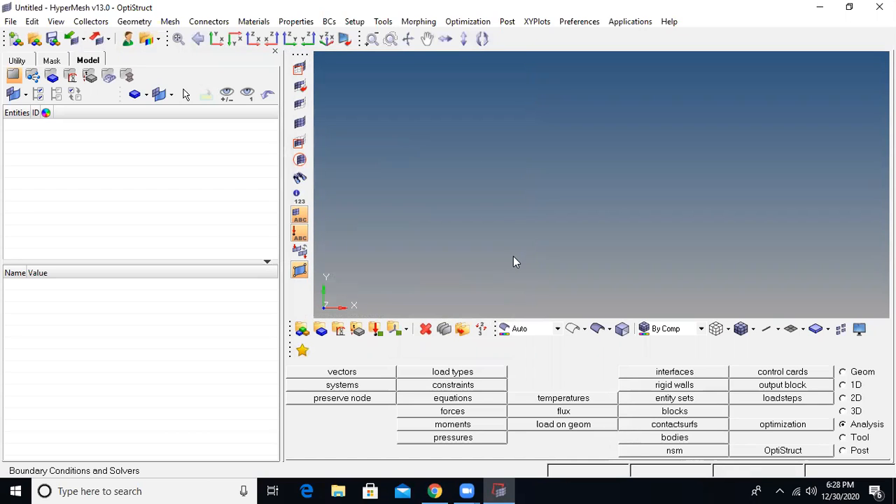
Create a node at the origin with x, y and z all 0, and fit it in the view.
{"action": "left_click", "coordinate": [843, 372]}
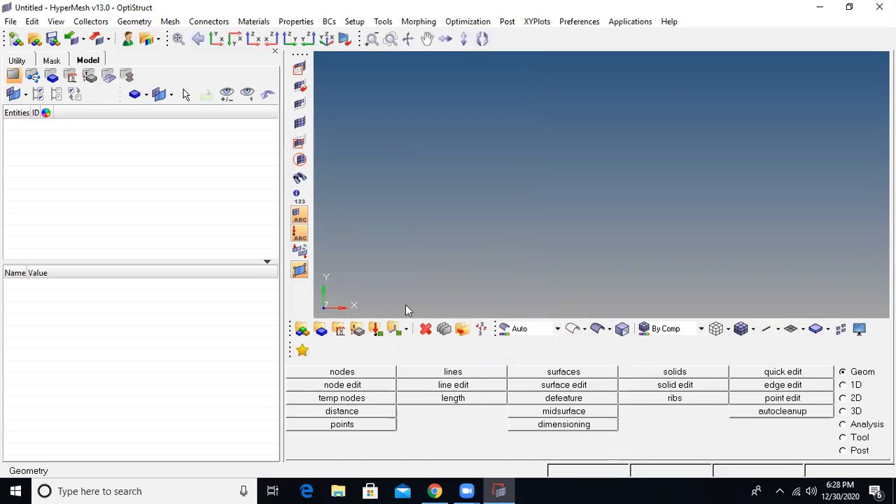
{"action": "left_click", "coordinate": [343, 373]}
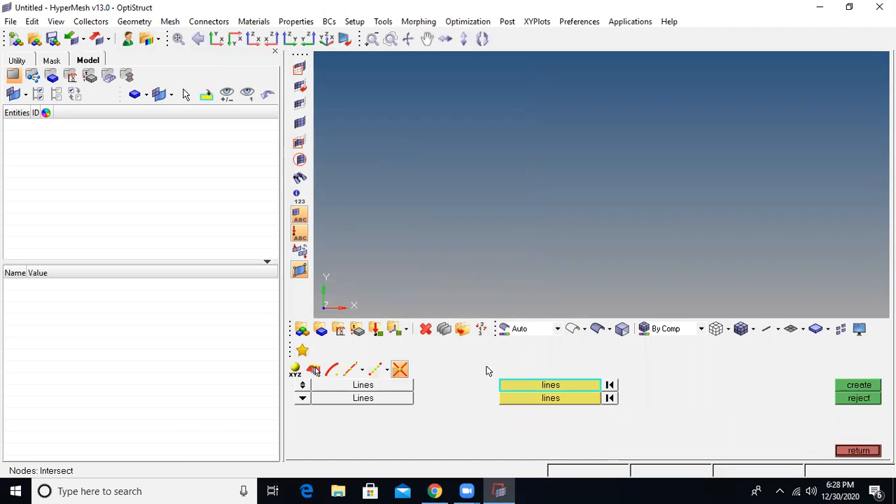
{"action": "left_click", "coordinate": [296, 372]}
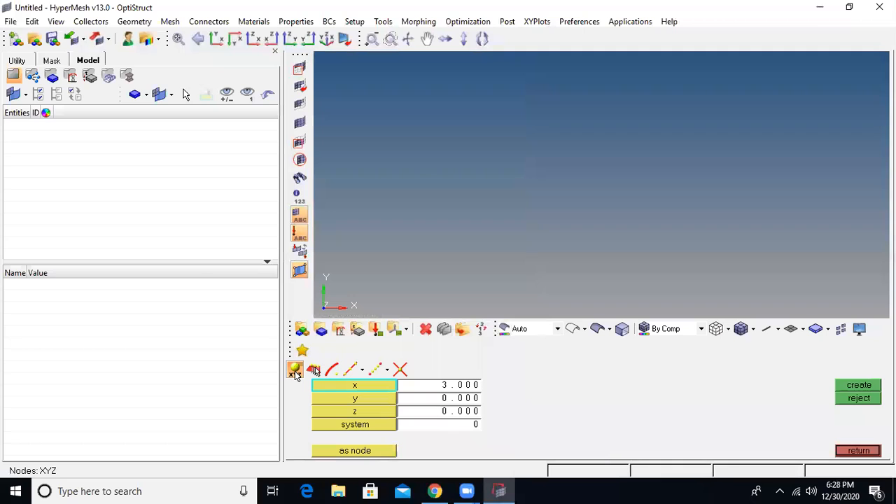
{"action": "left_click", "coordinate": [430, 390]}
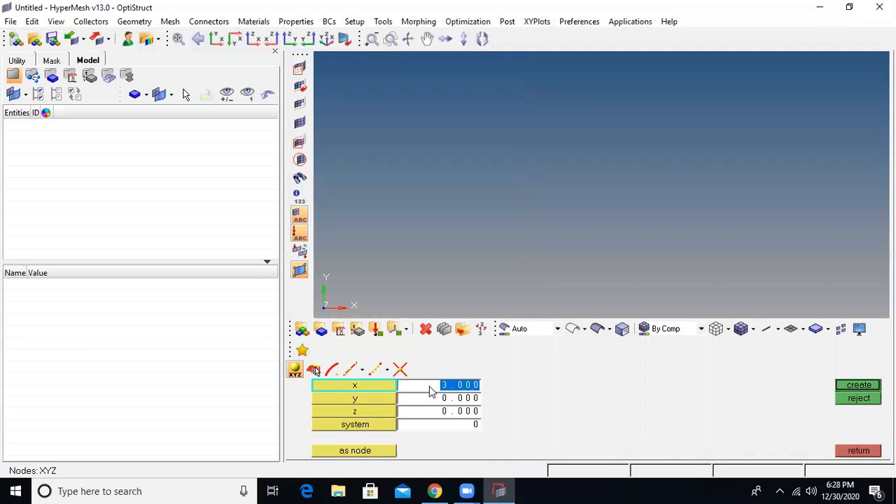
{"action": "type", "text": "0"}
{"action": "key", "text": "Return"}
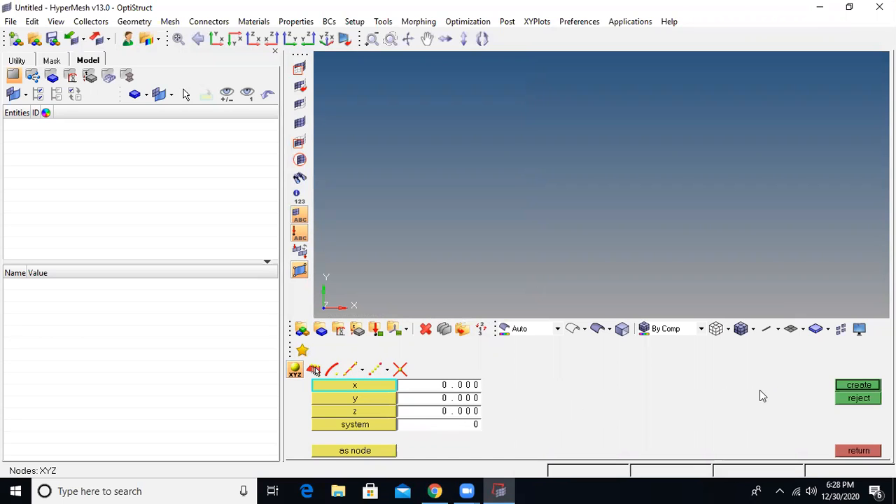
{"action": "left_click", "coordinate": [851, 387]}
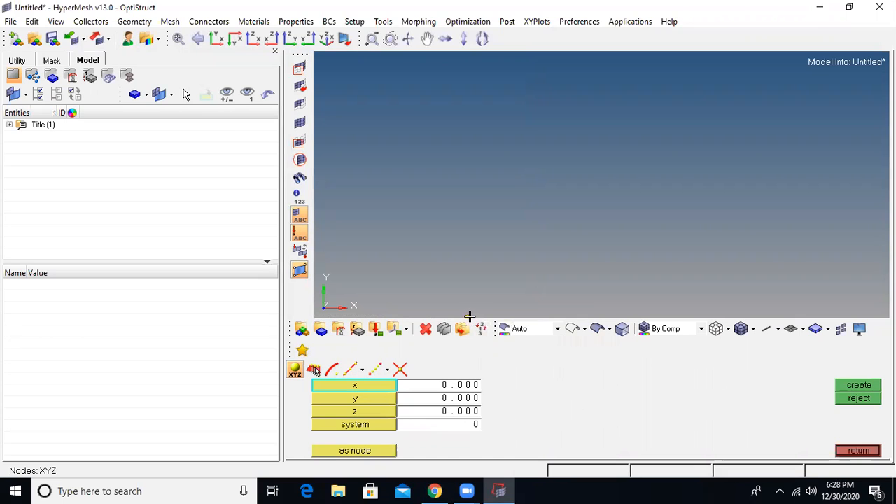
{"action": "left_click", "coordinate": [178, 39]}
Create a second node at x = 3000, y = 0, z = 0 and fit the model in the view.
{"action": "left_click", "coordinate": [437, 389]}
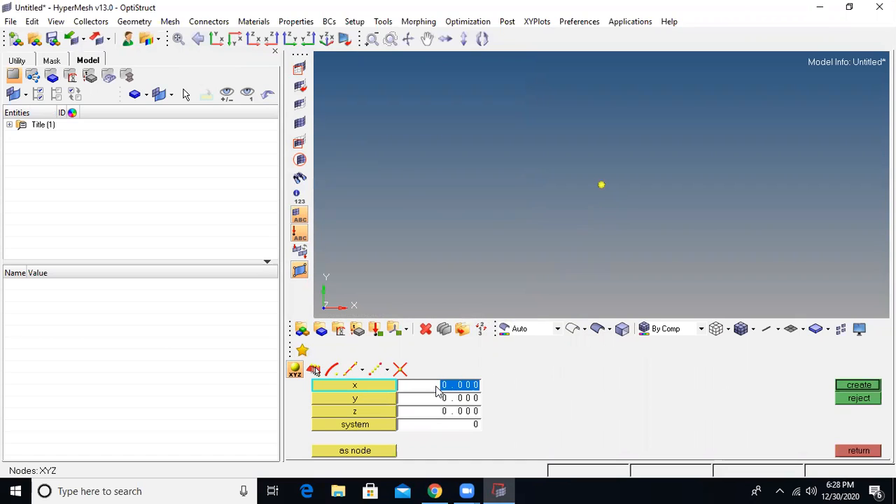
{"action": "type", "text": "300"}
{"action": "left_click", "coordinate": [859, 386]}
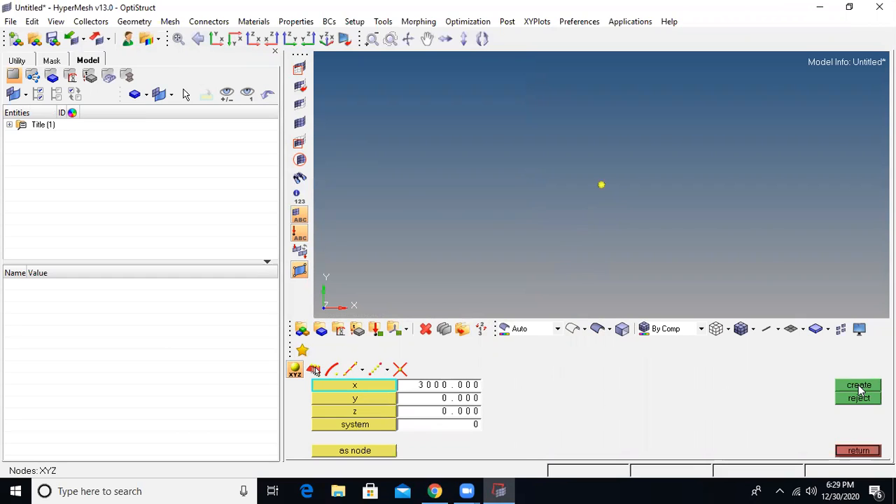
{"action": "left_click", "coordinate": [181, 42]}
{"action": "left_click", "coordinate": [855, 451]}
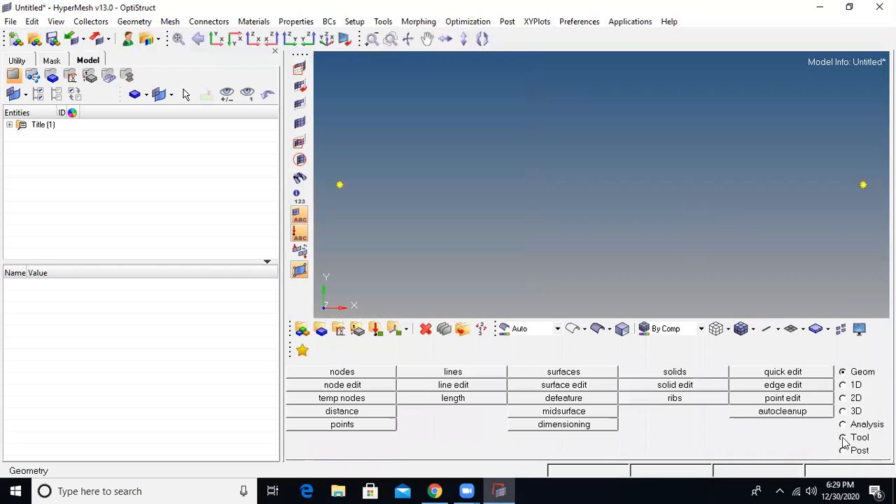
Create a linear line through the two nodes, from the origin node to the node at x = 3000.
{"action": "left_click", "coordinate": [453, 374]}
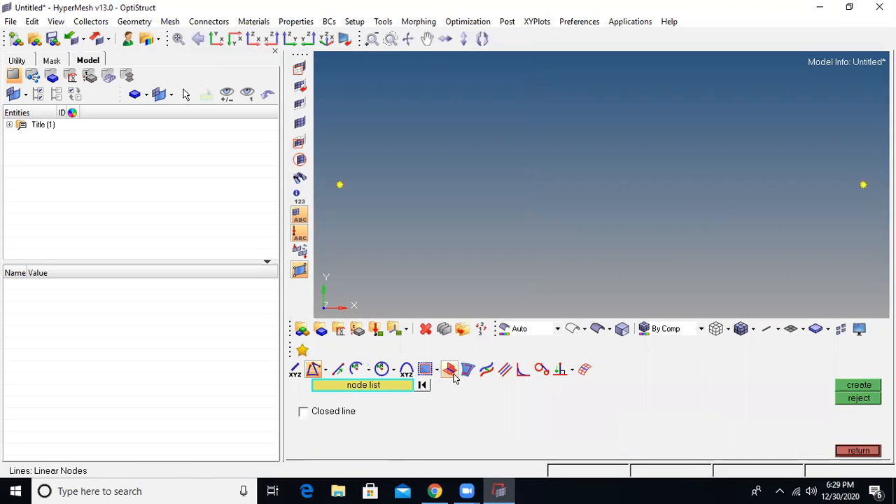
{"action": "left_click", "coordinate": [295, 371]}
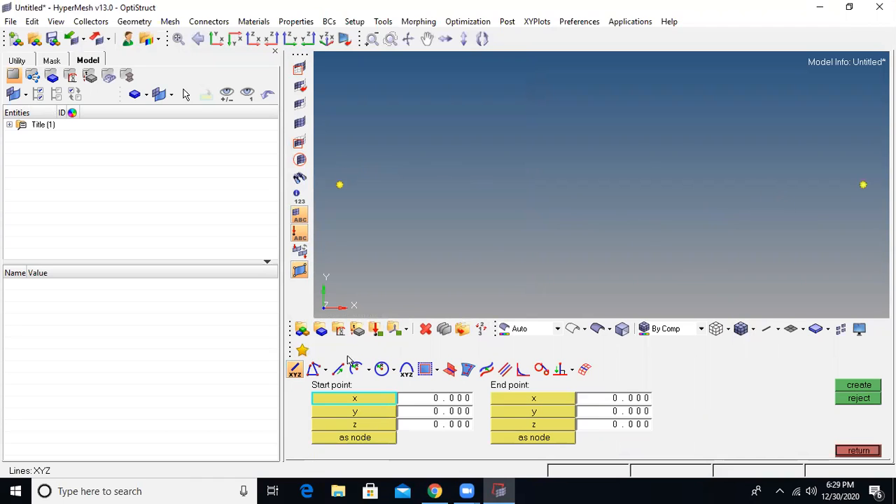
{"action": "left_click", "coordinate": [313, 369]}
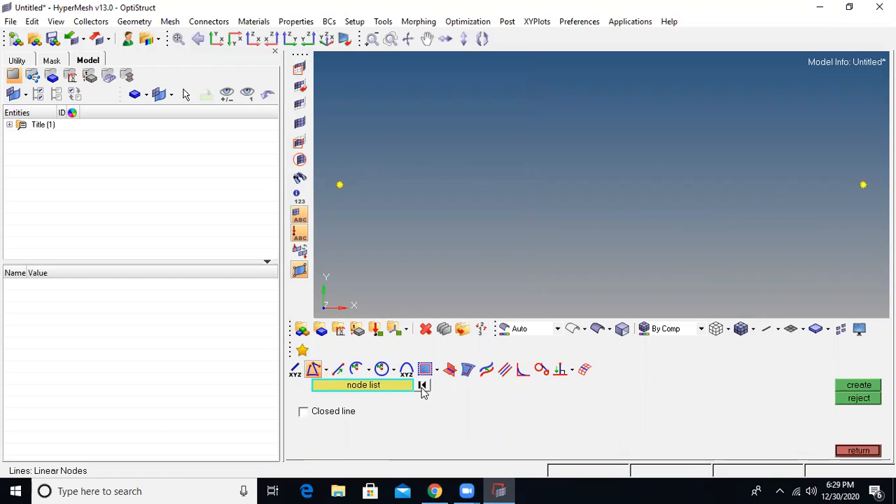
{"action": "left_click", "coordinate": [340, 185]}
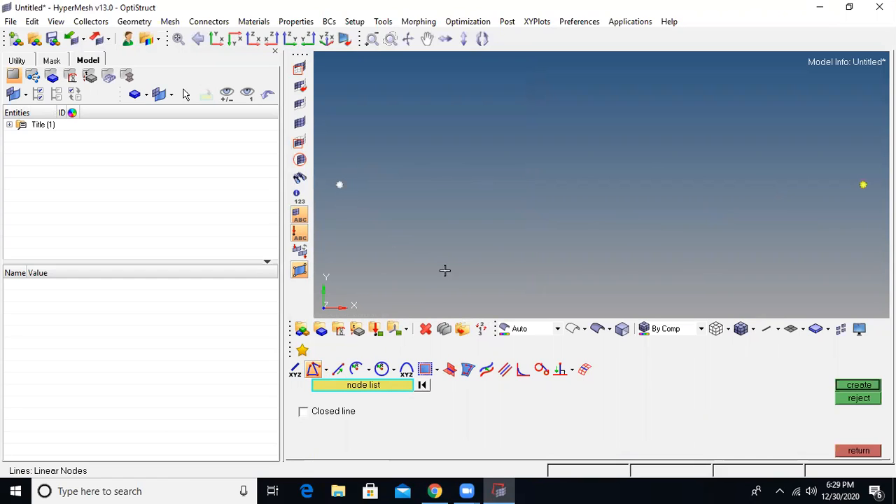
{"action": "left_click", "coordinate": [862, 185]}
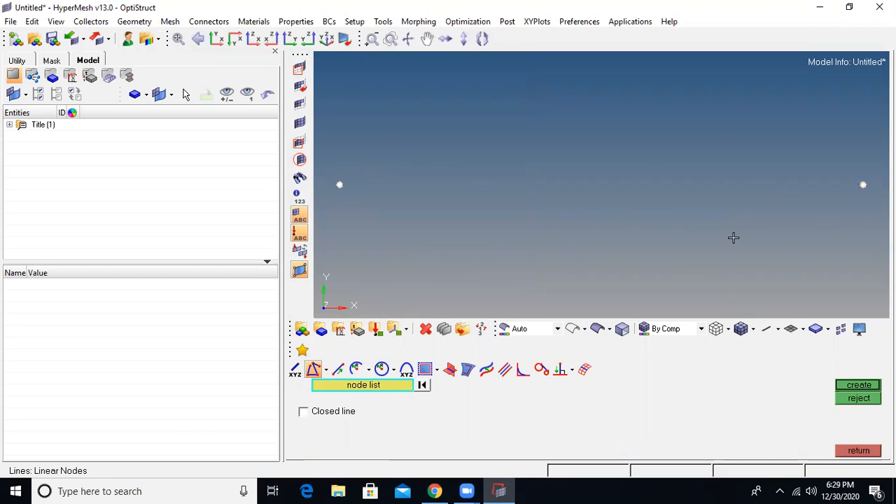
{"action": "left_click", "coordinate": [851, 389]}
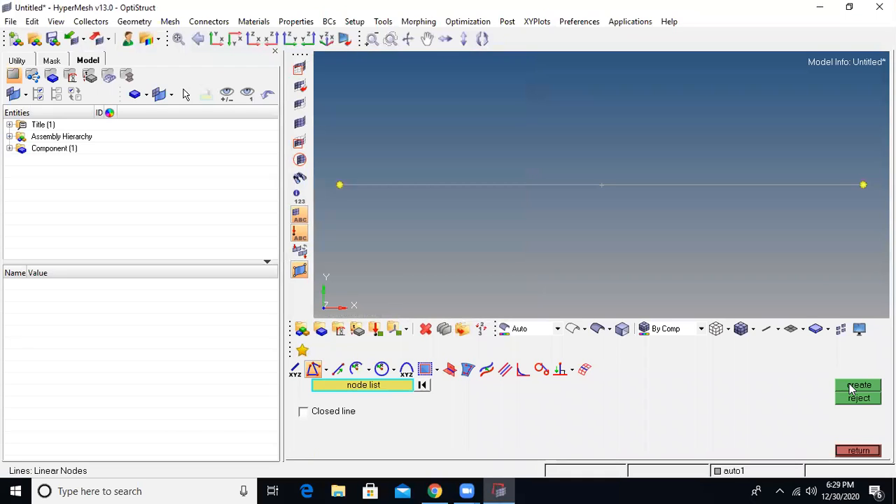
{"action": "left_click", "coordinate": [858, 451]}
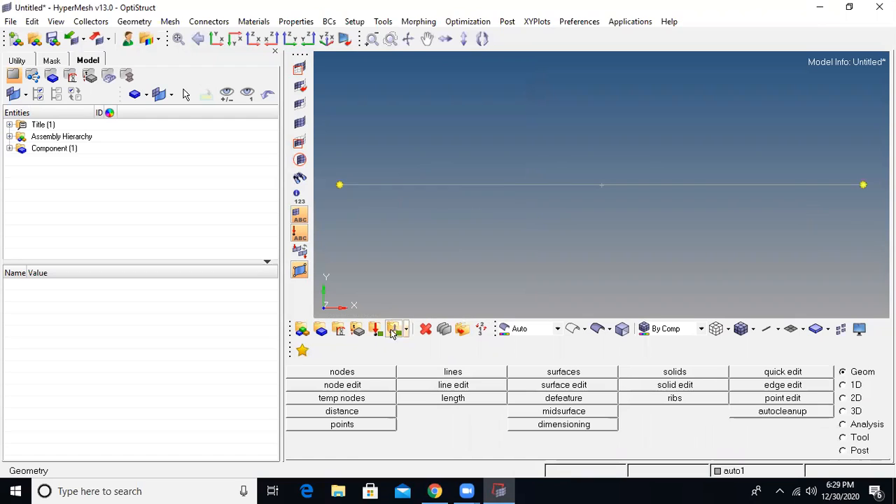
Clear the temporary nodes at both ends of the line.
{"action": "left_click", "coordinate": [341, 399]}
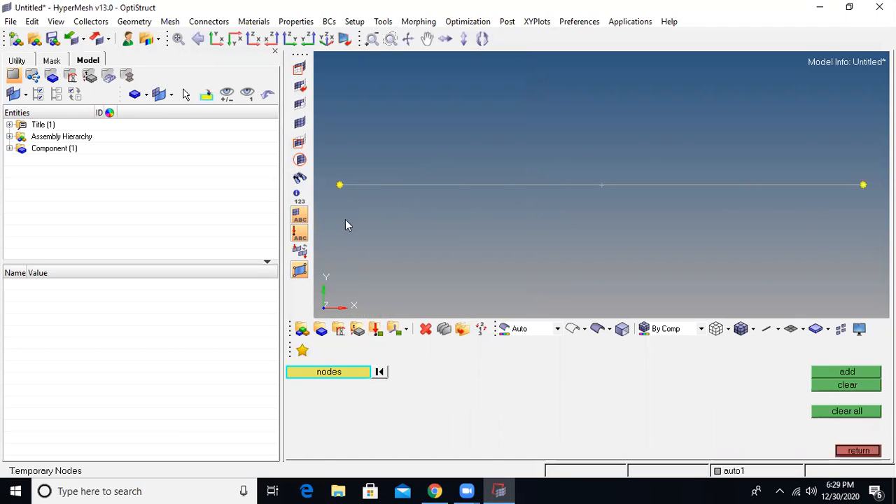
{"action": "middle_click", "coordinate": [553, 238]}
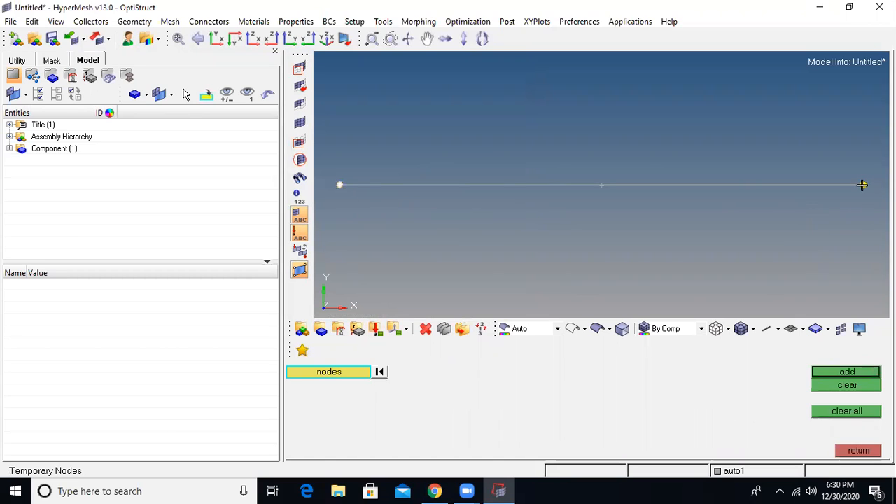
{"action": "left_click", "coordinate": [846, 386]}
{"action": "left_click", "coordinate": [860, 451]}
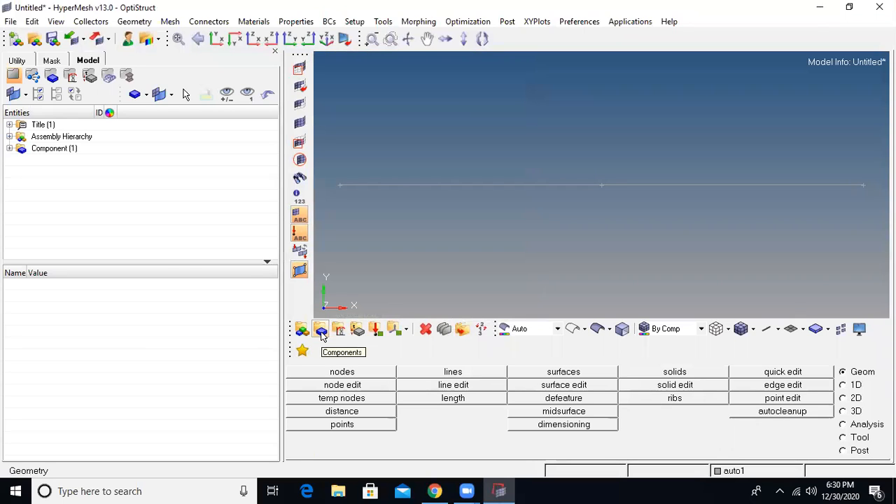
Expand the component folder and toggle the display of the auto1 component off and back on.
{"action": "left_click", "coordinate": [9, 149]}
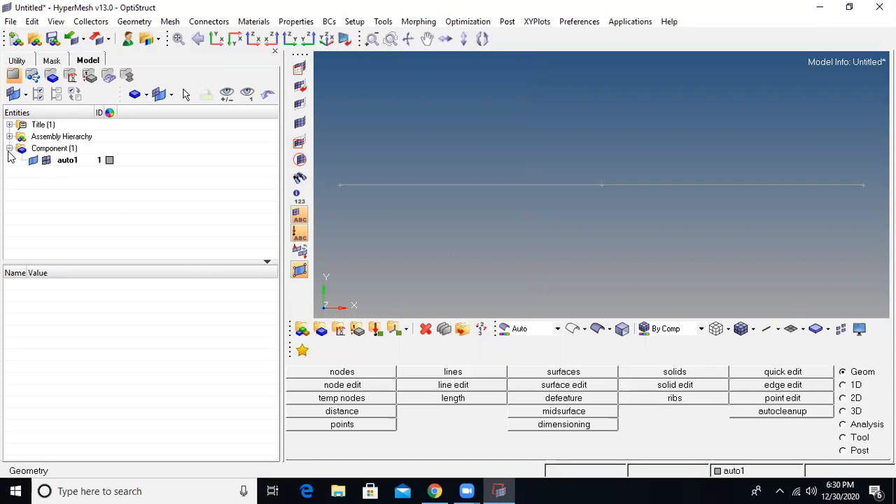
{"action": "left_click", "coordinate": [33, 160]}
{"action": "left_click", "coordinate": [33, 160]}
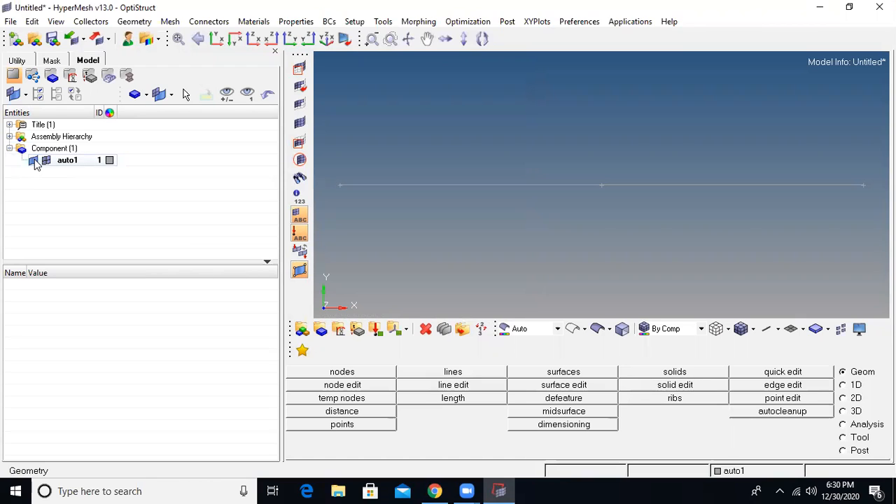
Colour the auto1 component green.
{"action": "left_click", "coordinate": [109, 161]}
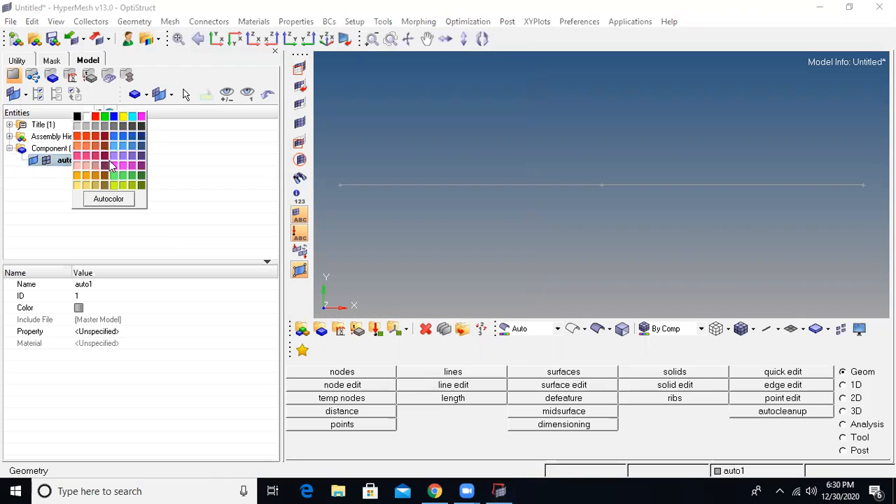
{"action": "left_click", "coordinate": [105, 117]}
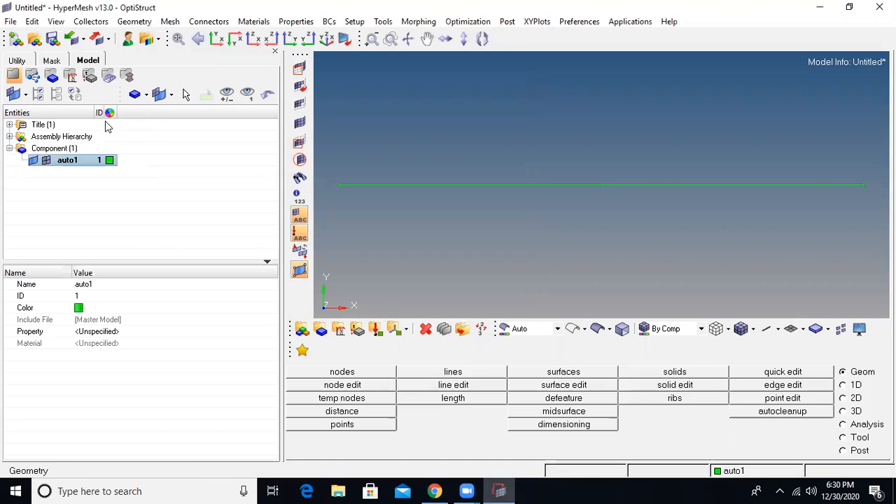
{"action": "left_click", "coordinate": [138, 215]}
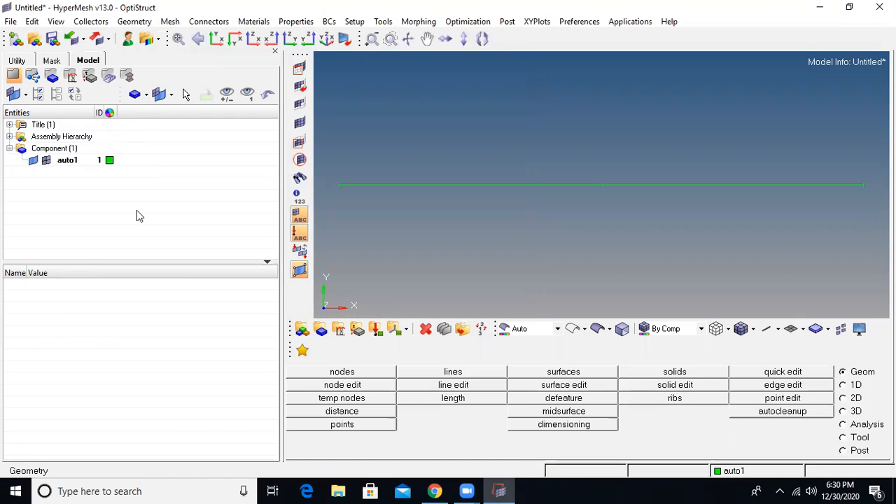
Change the auto1 component's colour to red.
{"action": "left_click", "coordinate": [109, 161]}
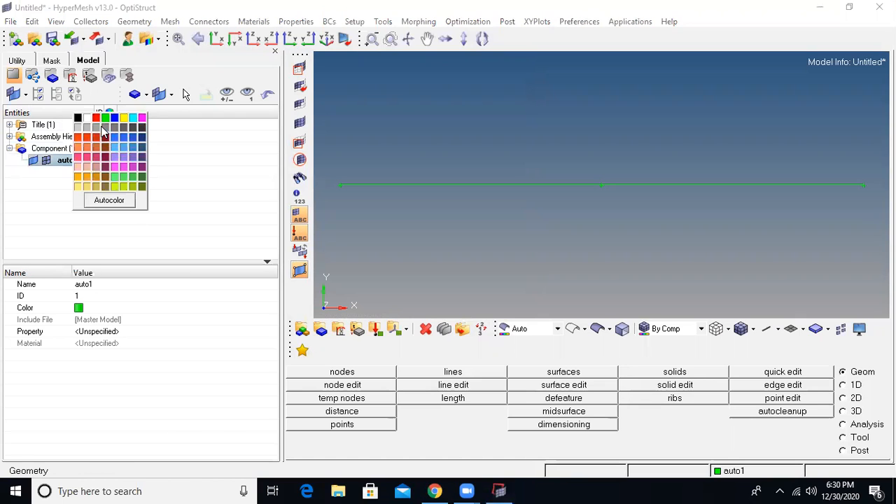
{"action": "left_click", "coordinate": [96, 118]}
{"action": "left_click", "coordinate": [201, 221]}
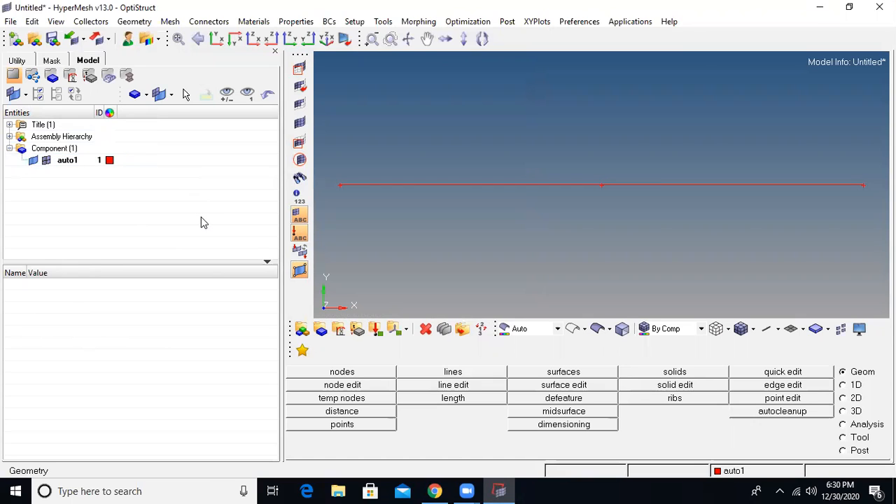
Create a material named steel with the MAT1 card image and open its card for editing.
{"action": "left_click", "coordinate": [341, 335]}
{"action": "left_click", "coordinate": [476, 377]}
{"action": "type", "text": "steel"}
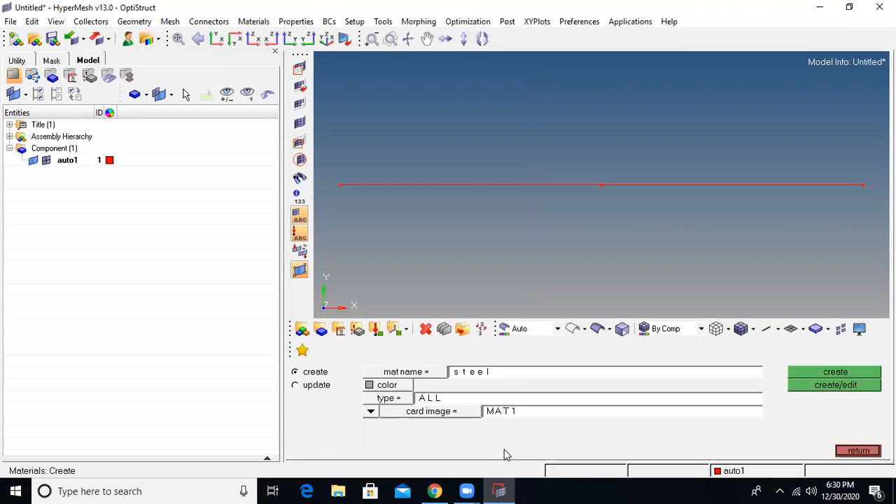
{"action": "left_click", "coordinate": [441, 416]}
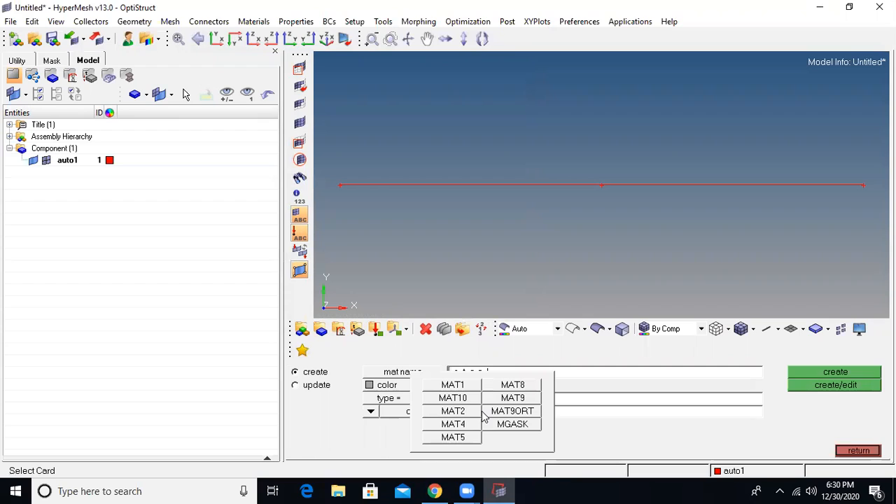
{"action": "left_click", "coordinate": [458, 387]}
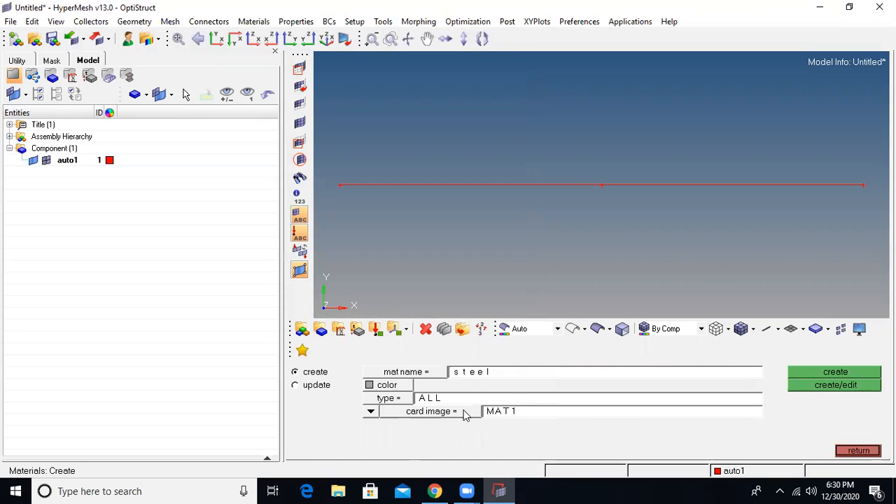
{"action": "left_click", "coordinate": [465, 413]}
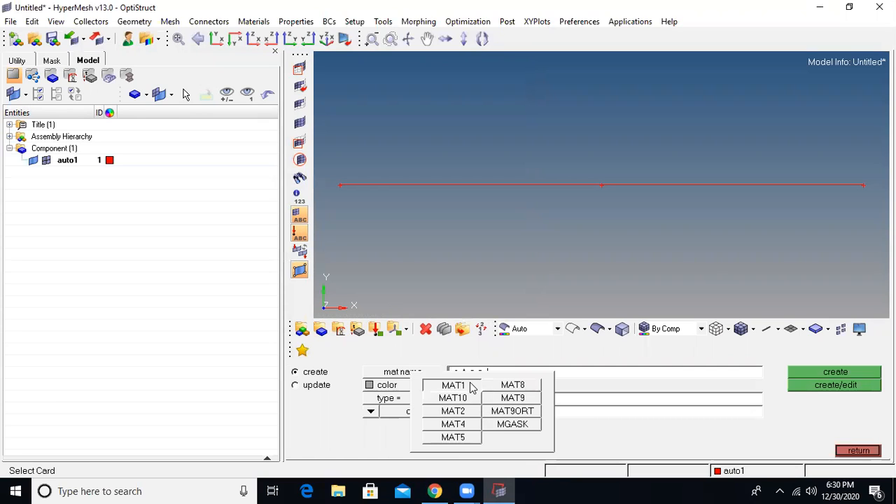
{"action": "left_click", "coordinate": [469, 384]}
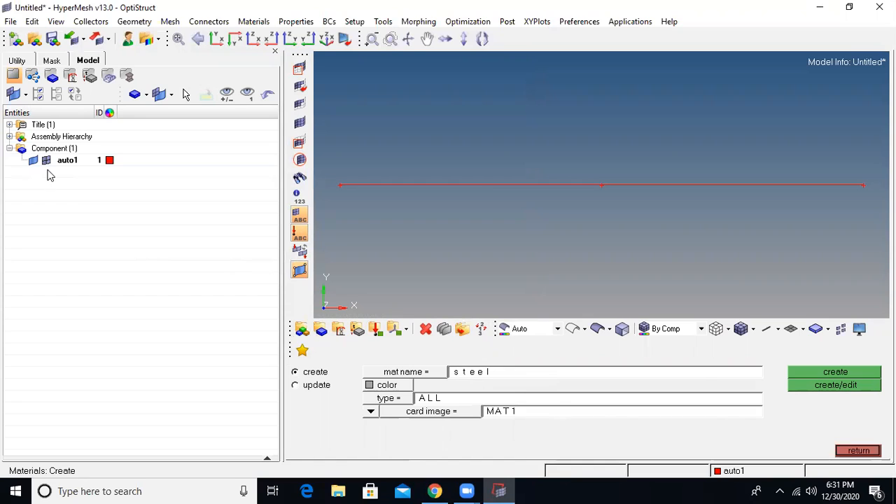
{"action": "left_click", "coordinate": [819, 389]}
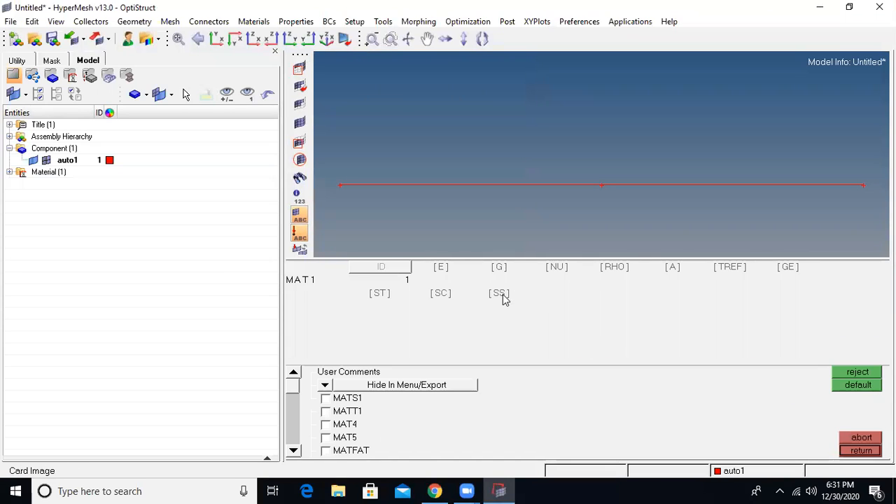
Set the steel card's E to 210e3 and NU to 0.3, close it and display the material's attributes.
{"action": "left_click", "coordinate": [9, 172]}
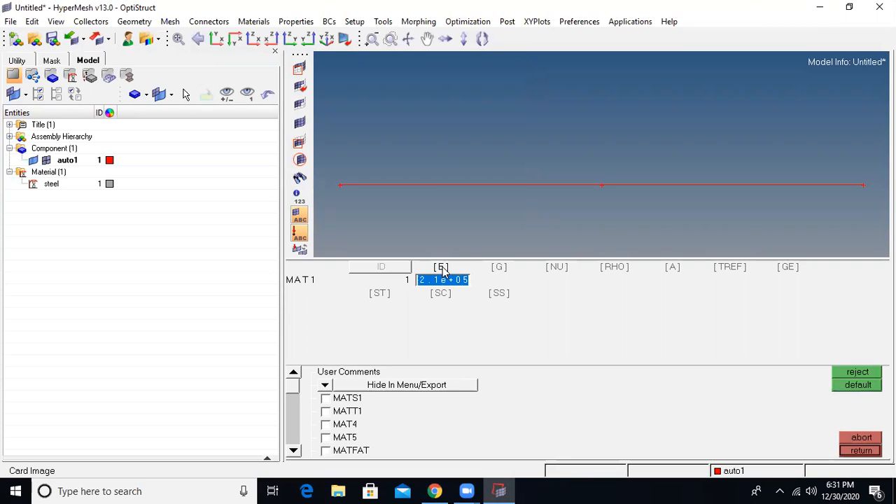
{"action": "type", "text": "210e3"}
{"action": "left_click", "coordinate": [560, 271]}
{"action": "left_click", "coordinate": [572, 306]}
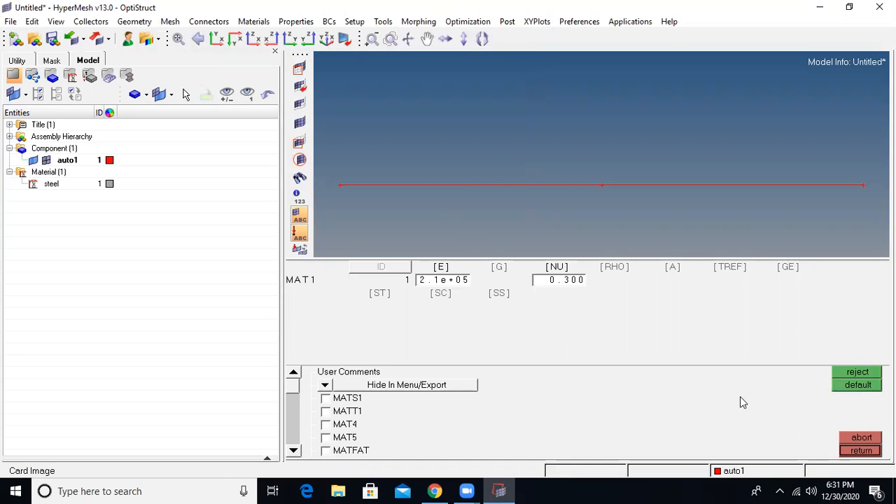
{"action": "left_click", "coordinate": [861, 450]}
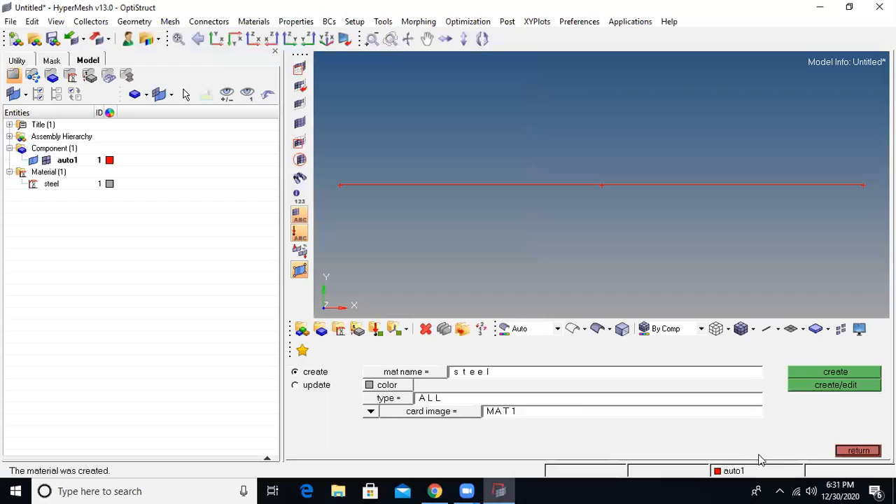
{"action": "left_click", "coordinate": [858, 450]}
{"action": "left_click", "coordinate": [56, 185]}
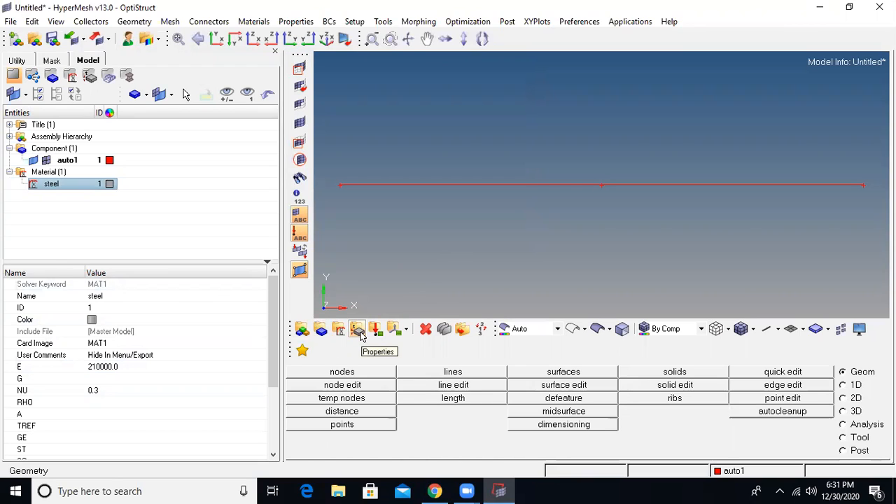
Create a standard solid rectangle beam section from the HYPER BEAM library.
{"action": "left_click", "coordinate": [843, 385]}
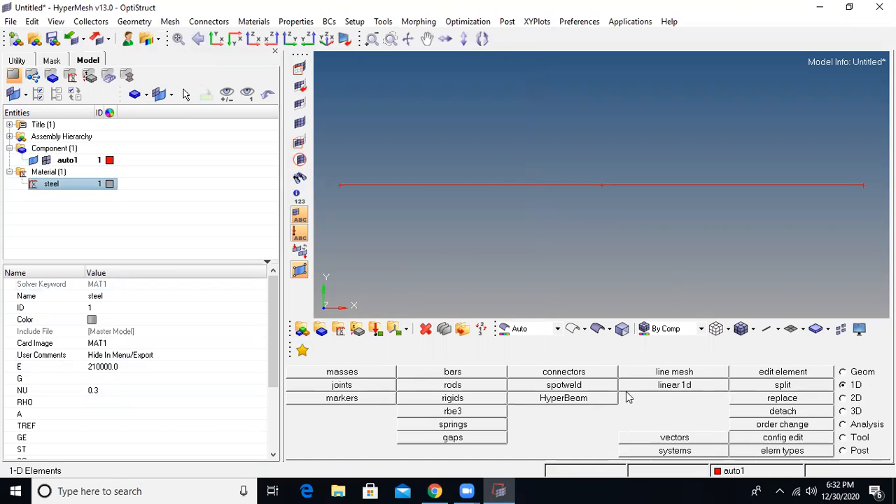
{"action": "left_click", "coordinate": [588, 400]}
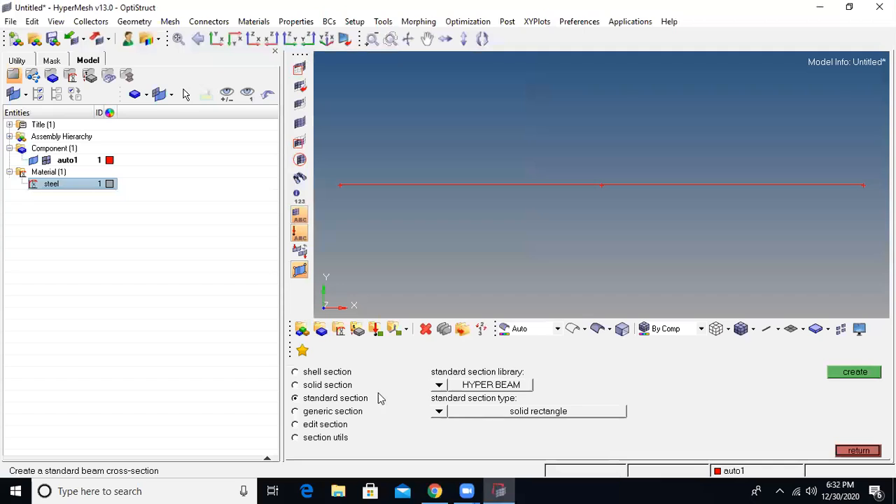
{"action": "left_click", "coordinate": [328, 373]}
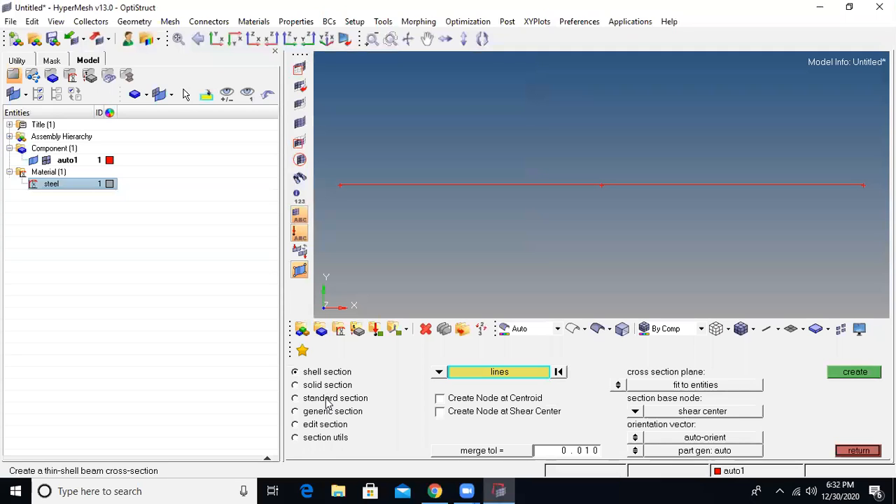
{"action": "left_click", "coordinate": [326, 399]}
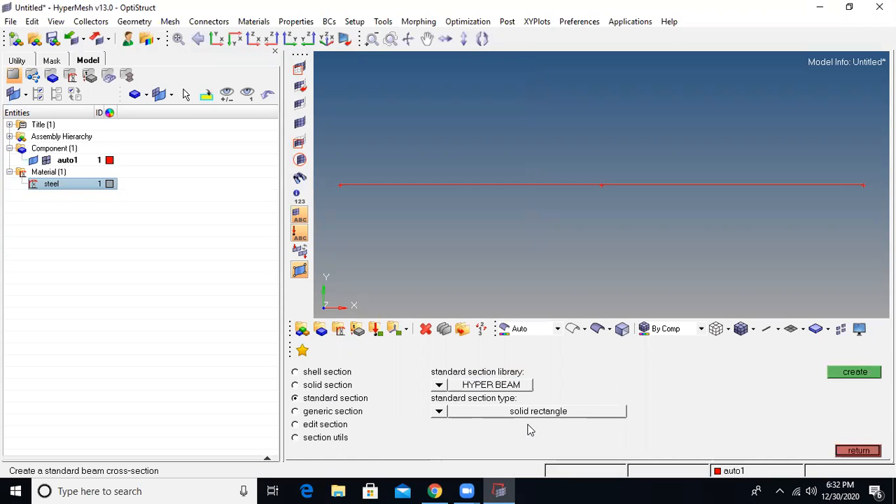
{"action": "left_click", "coordinate": [439, 412]}
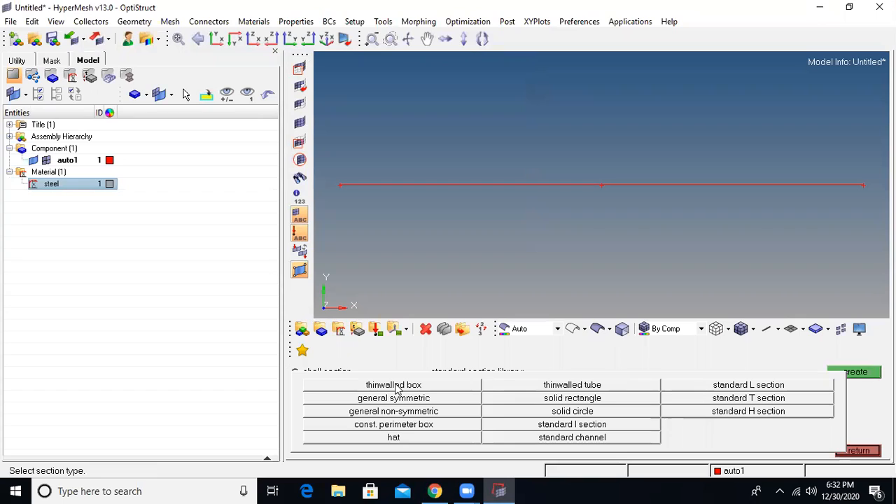
{"action": "left_click", "coordinate": [571, 399]}
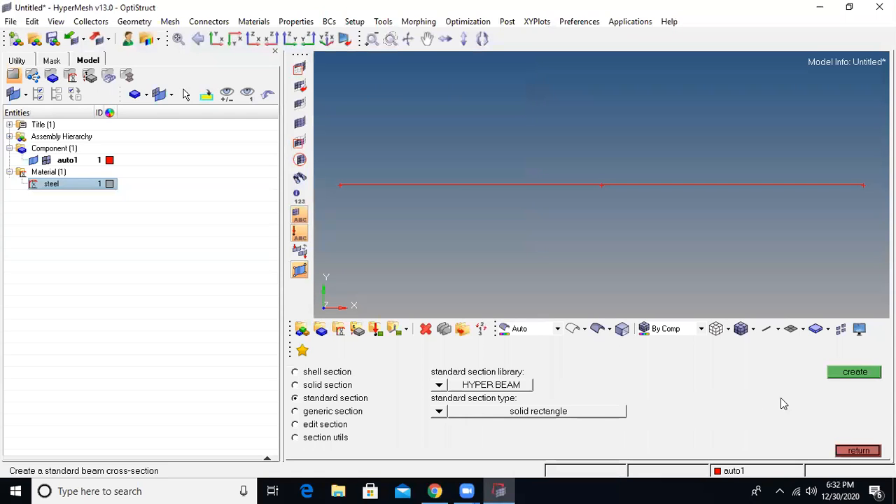
{"action": "left_click", "coordinate": [854, 371]}
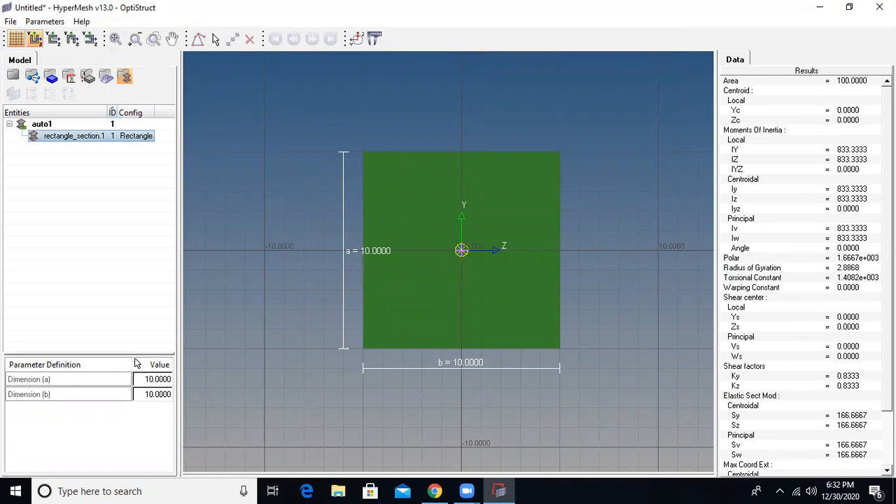
Set the rectangle section's dimensions a and b both to 100 and exit HyperBeam back to the model.
{"action": "left_click", "coordinate": [137, 380]}
{"action": "type", "text": "100"}
{"action": "left_click", "coordinate": [142, 394]}
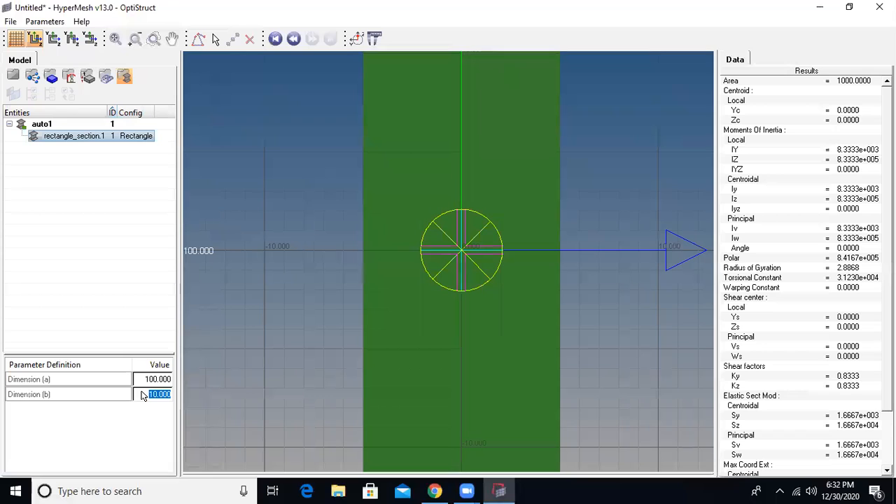
{"action": "type", "text": "100"}
{"action": "key", "text": "Return"}
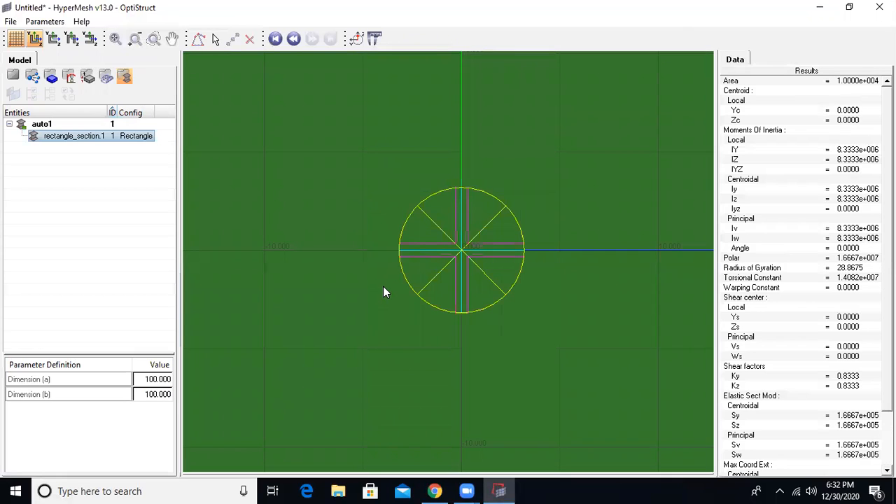
{"action": "left_click", "coordinate": [116, 40]}
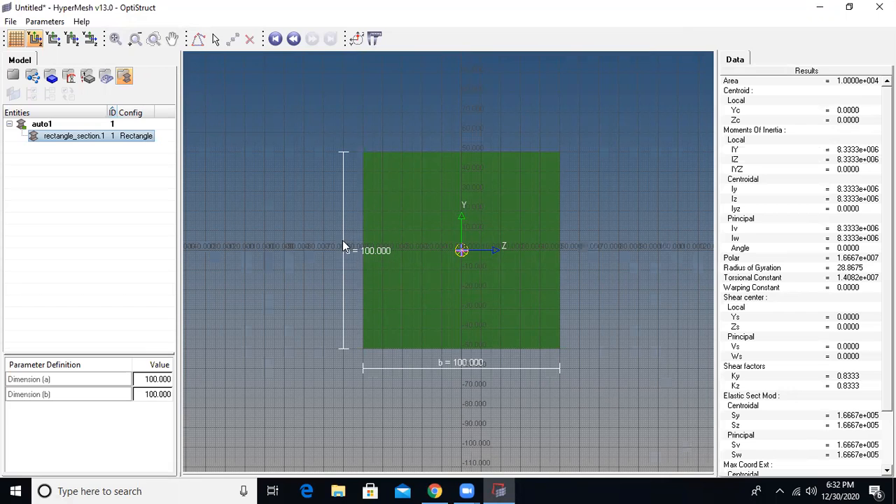
{"action": "left_click", "coordinate": [11, 21]}
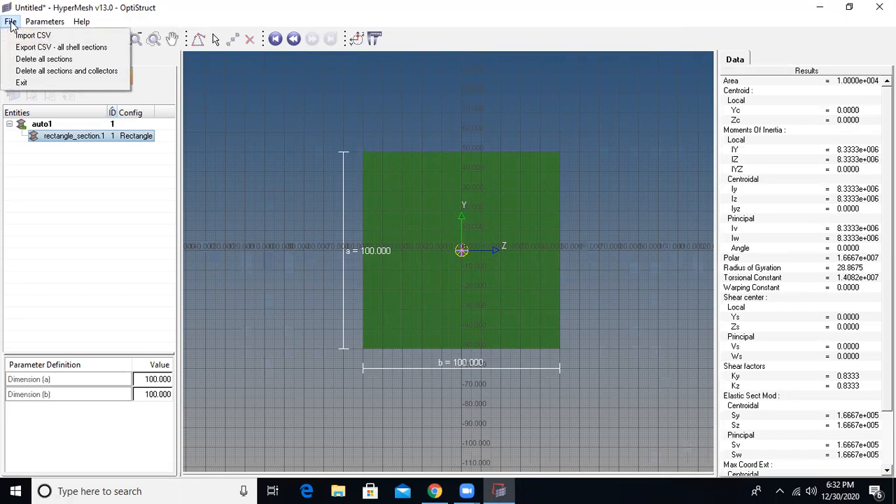
{"action": "left_click", "coordinate": [21, 84]}
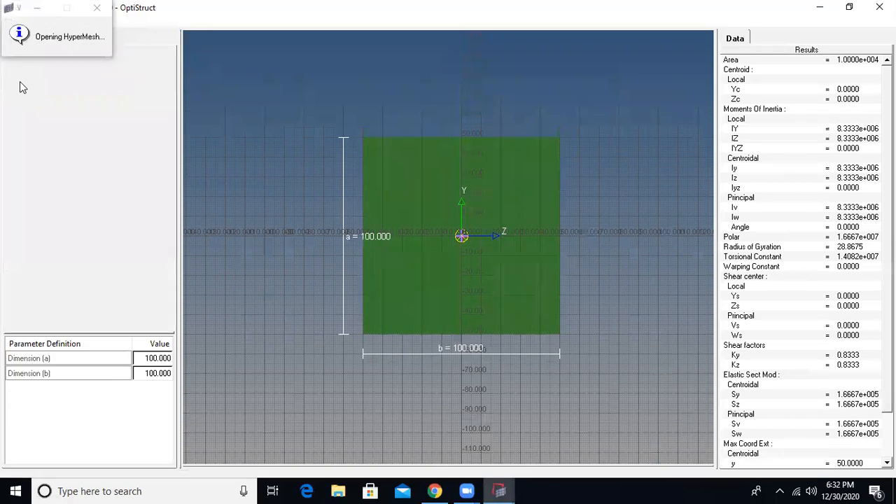
Expand the beam section folder, inspect the attributes of its auto1 entry and leave the section creation panel.
{"action": "left_click", "coordinate": [9, 195]}
{"action": "left_click", "coordinate": [47, 207]}
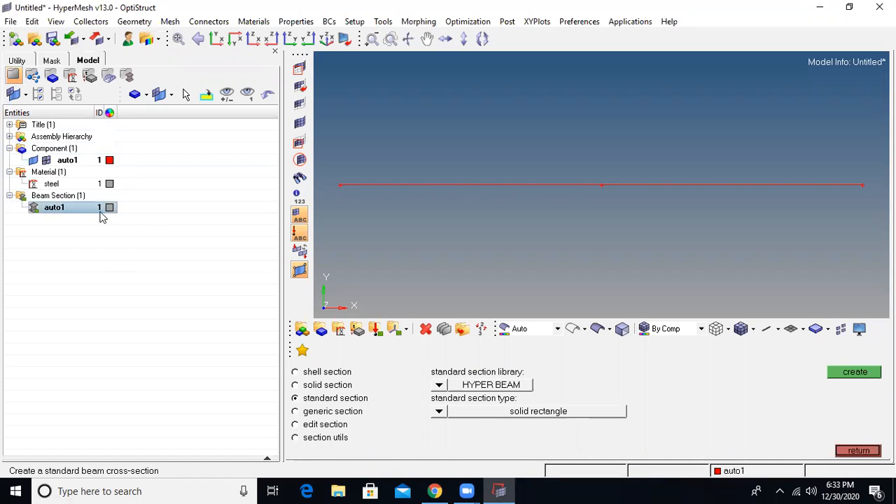
{"action": "left_click", "coordinate": [858, 450]}
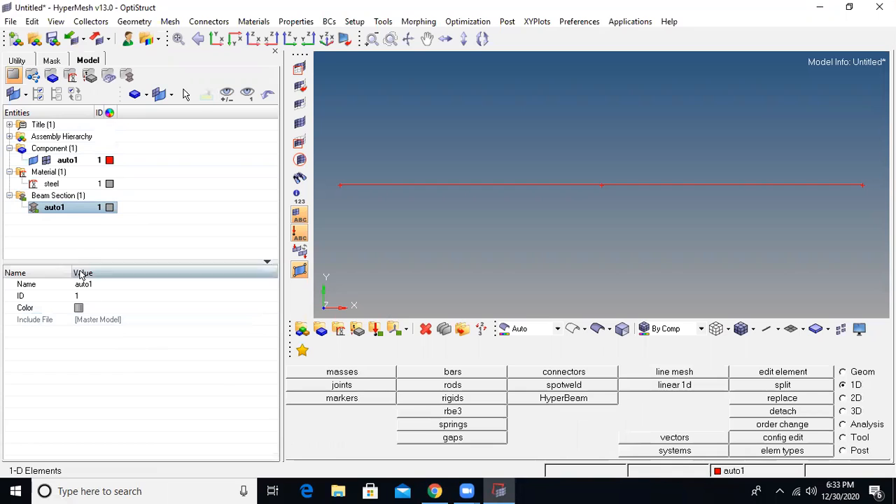
{"action": "left_click", "coordinate": [74, 235]}
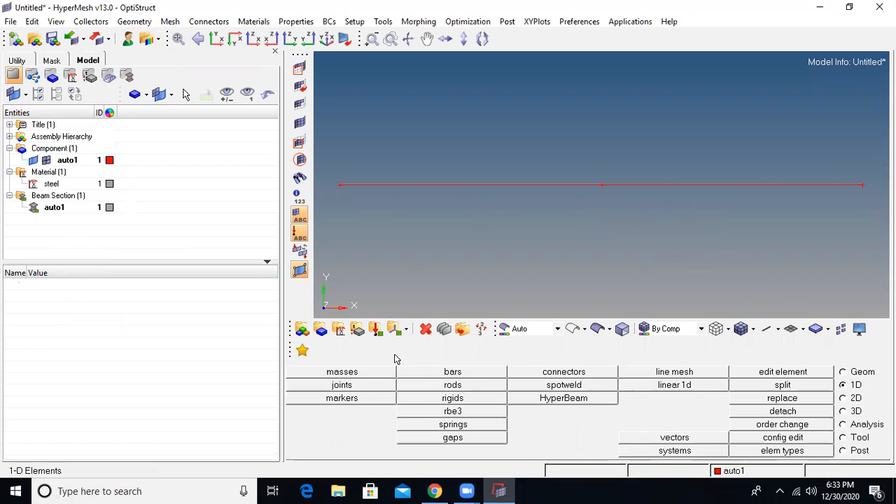
Start a new 1D property named canti with the PBEAM card image.
{"action": "left_click", "coordinate": [357, 332]}
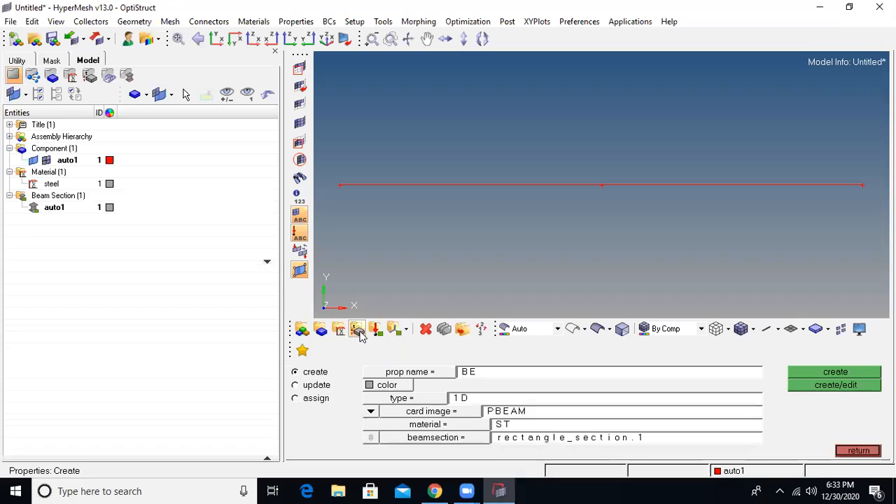
{"action": "left_click", "coordinate": [478, 376]}
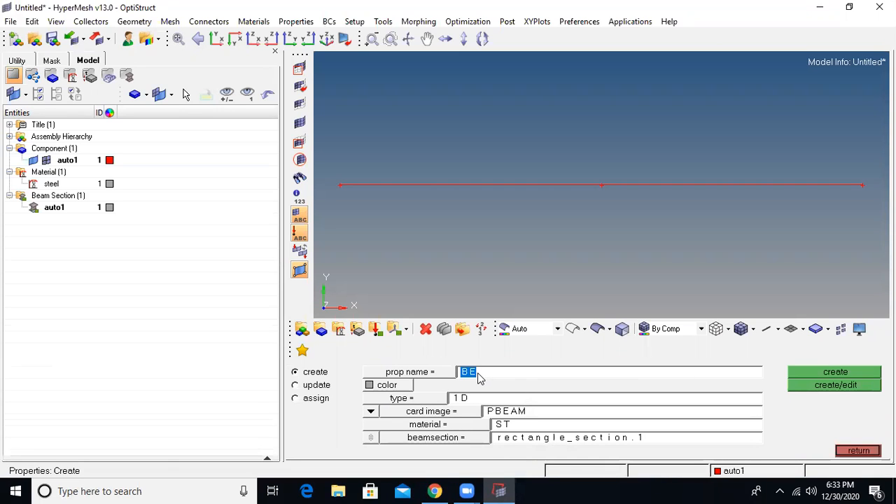
{"action": "type", "text": "canti"}
{"action": "left_click", "coordinate": [467, 414]}
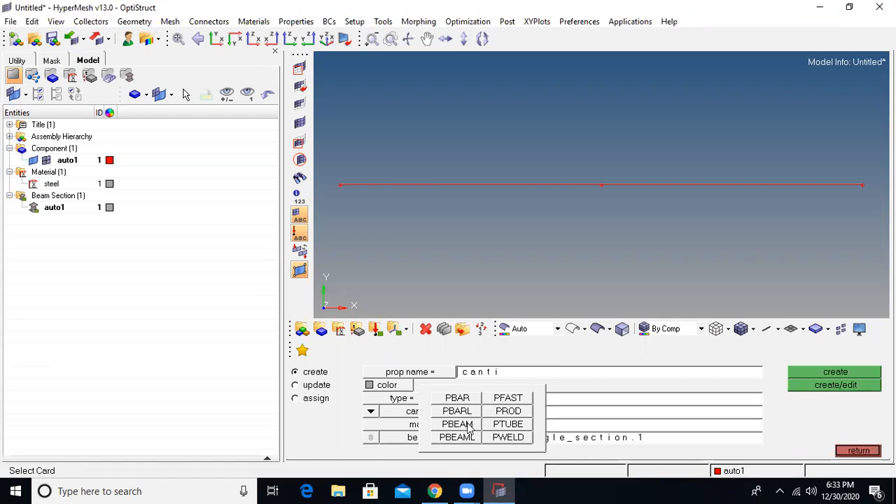
{"action": "left_click", "coordinate": [457, 424]}
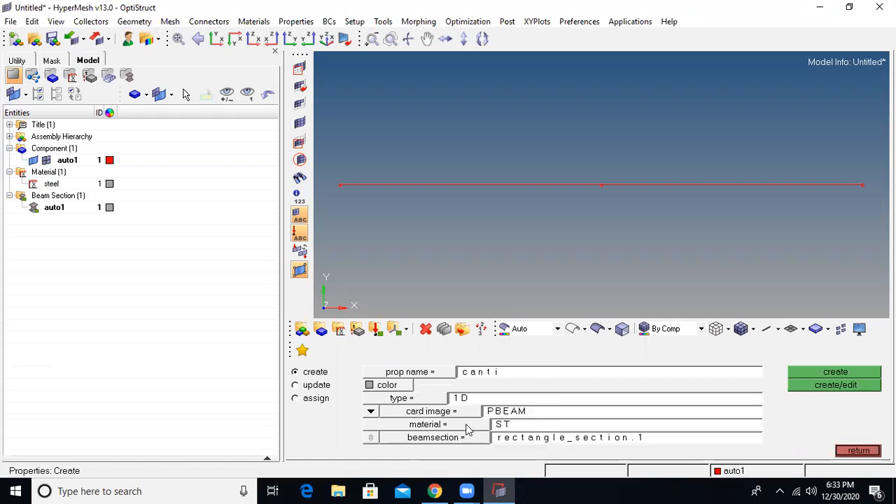
Give the canti property the steel material and the rectangle_section.1 beam section, and create it.
{"action": "left_click", "coordinate": [446, 425]}
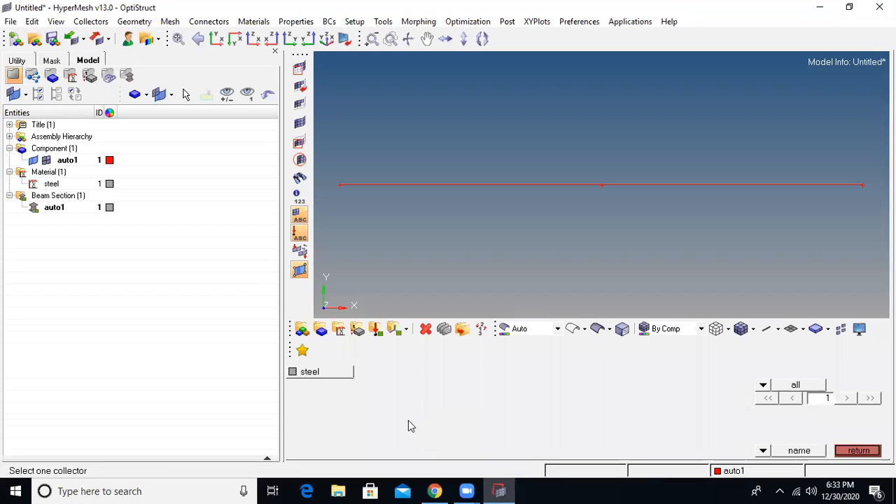
{"action": "left_click", "coordinate": [315, 375]}
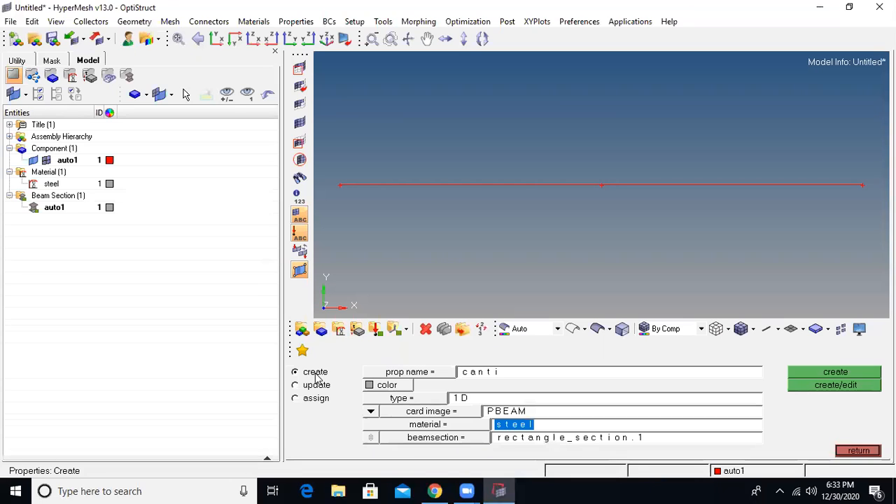
{"action": "left_click", "coordinate": [437, 438]}
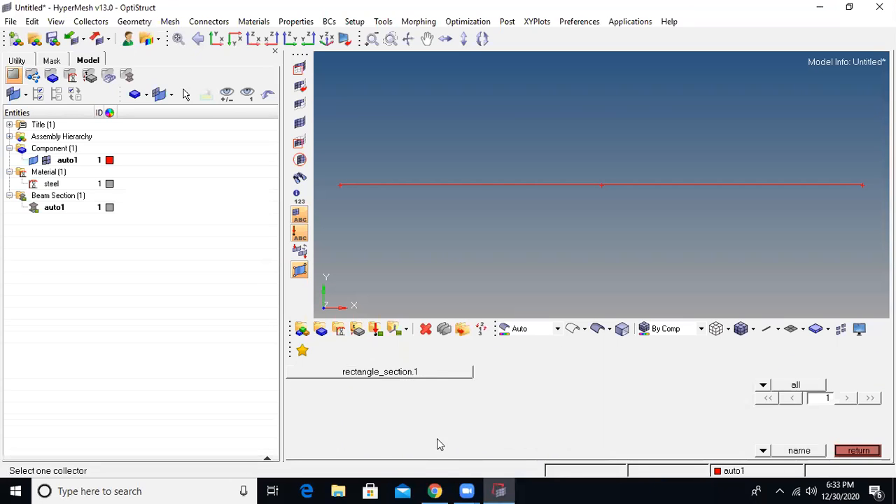
{"action": "left_click", "coordinate": [379, 375]}
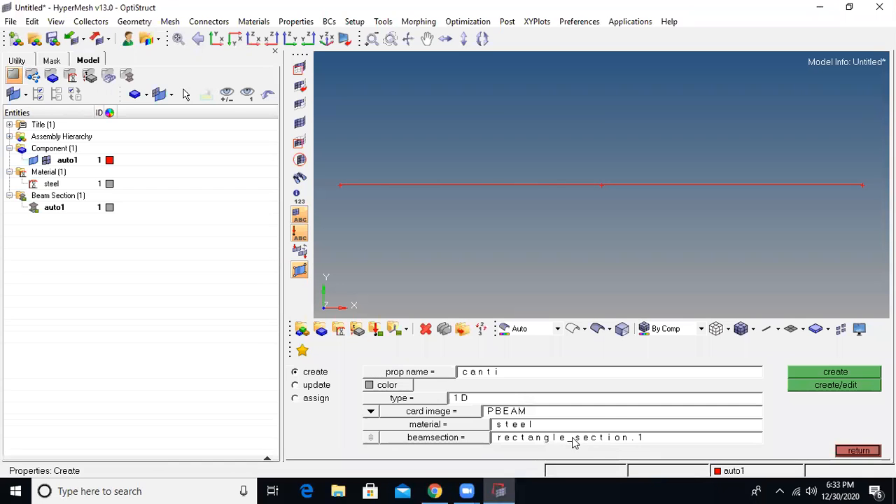
{"action": "left_click", "coordinate": [836, 373]}
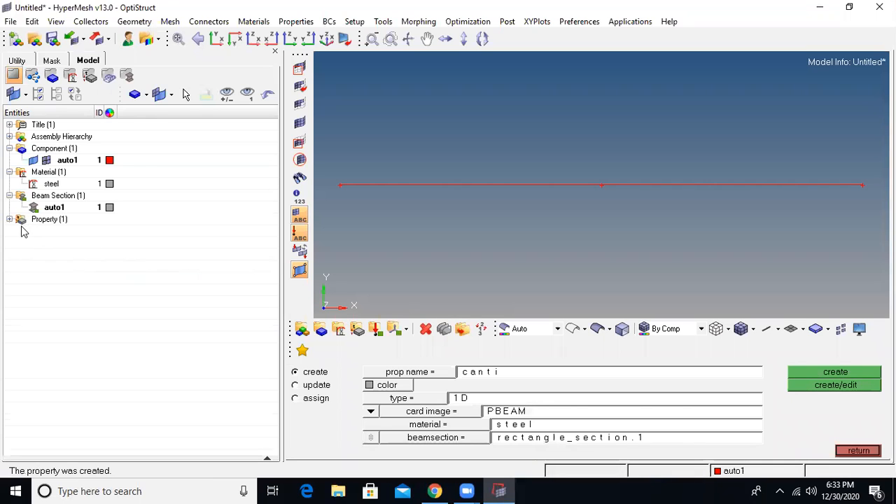
{"action": "left_click", "coordinate": [857, 450]}
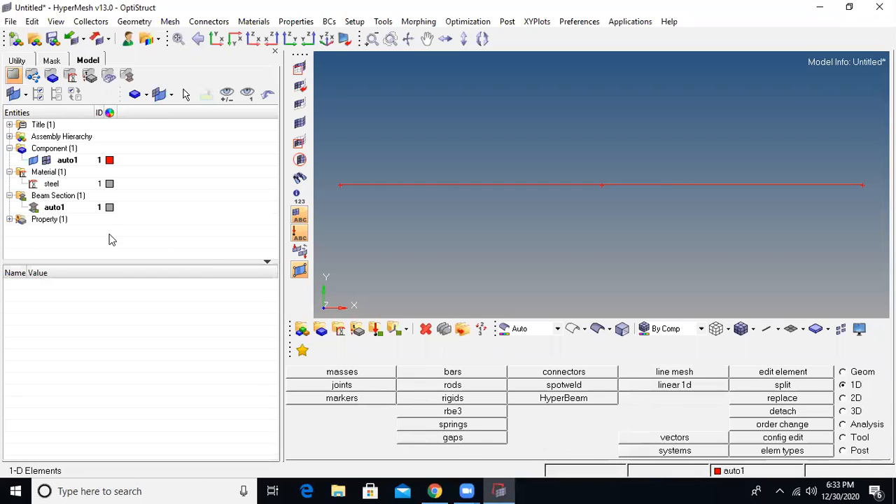
Expand the property folder and inspect the attributes of the canti property.
{"action": "left_click", "coordinate": [10, 219]}
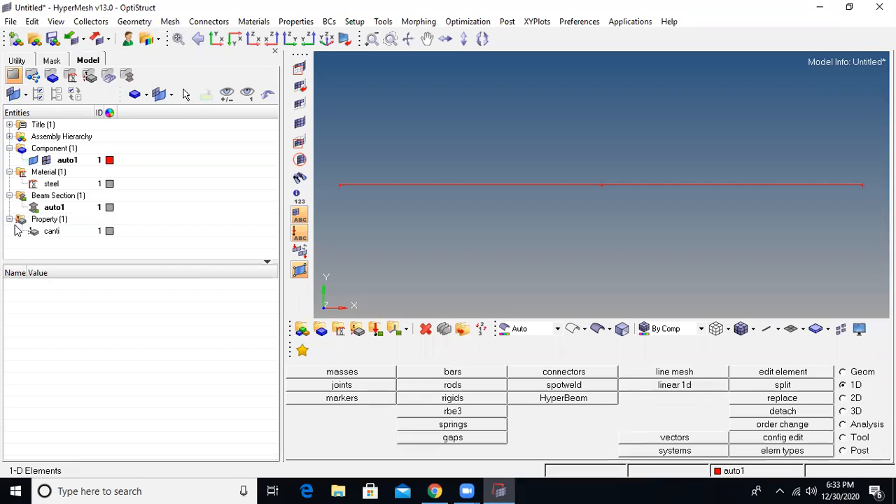
{"action": "left_click", "coordinate": [60, 235]}
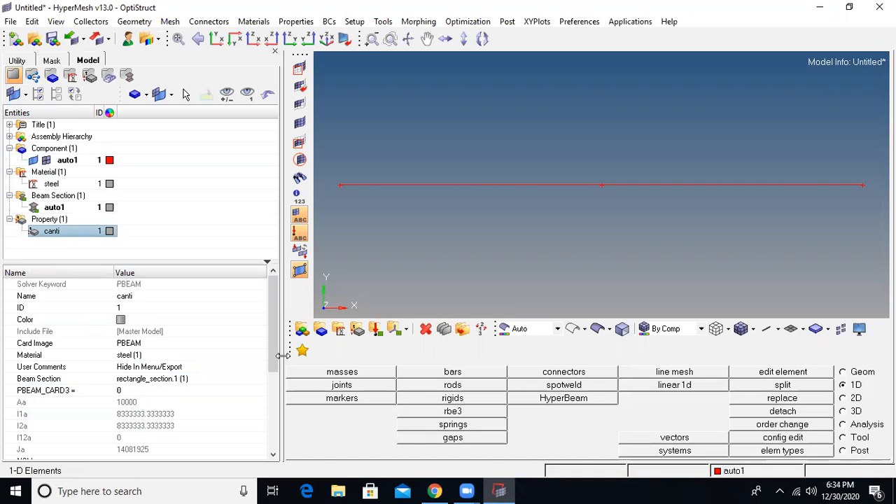
{"action": "mouse_move", "coordinate": [272, 353]}
{"action": "left_mouse_down"}
{"action": "mouse_move", "coordinate": [273, 400]}
{"action": "mouse_move", "coordinate": [272, 350]}
{"action": "left_mouse_up"}
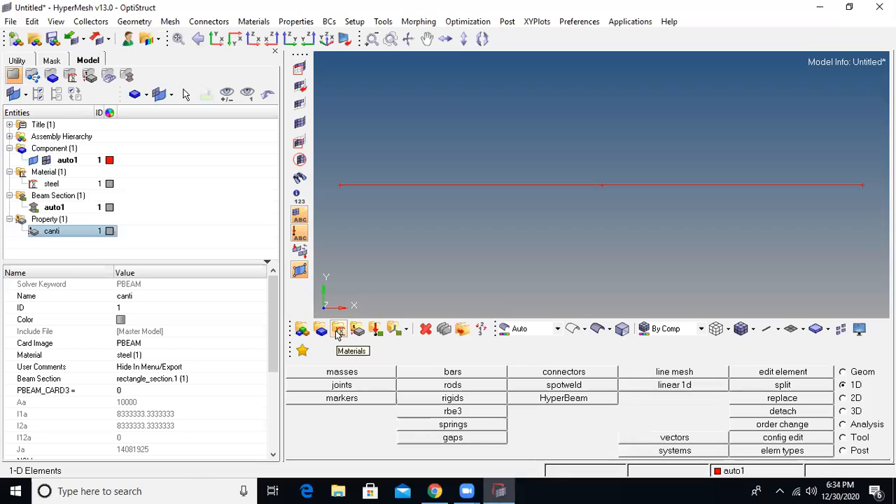
Create a load collector named fixed with no card image and expand the load collector folder in the model tree.
{"action": "left_click", "coordinate": [376, 330]}
{"action": "left_click", "coordinate": [522, 375]}
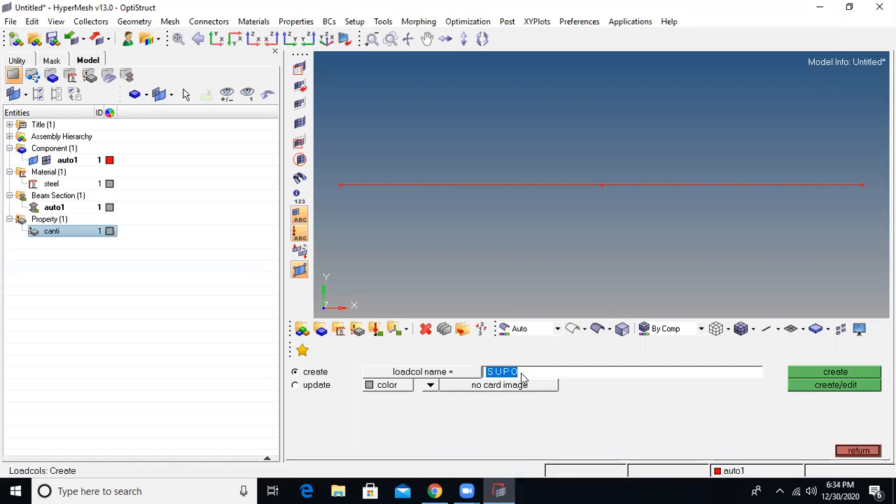
{"action": "type", "text": "fixed"}
{"action": "left_click", "coordinate": [826, 374]}
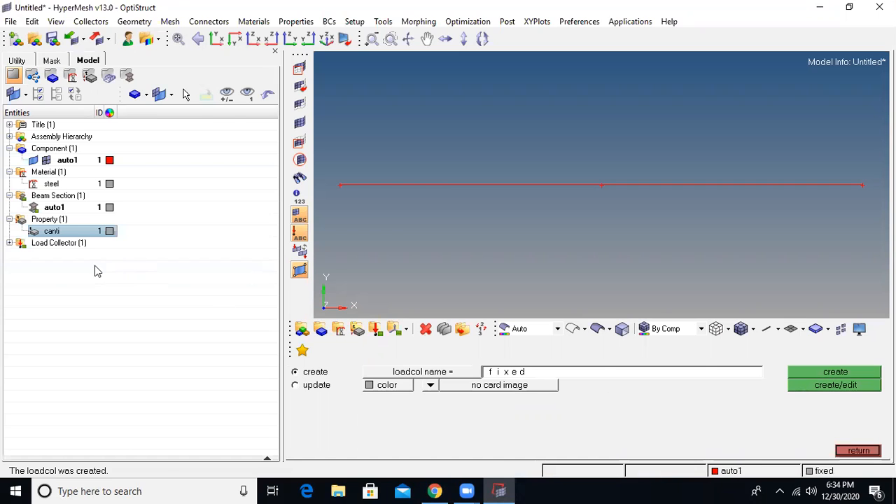
{"action": "left_click", "coordinate": [9, 242]}
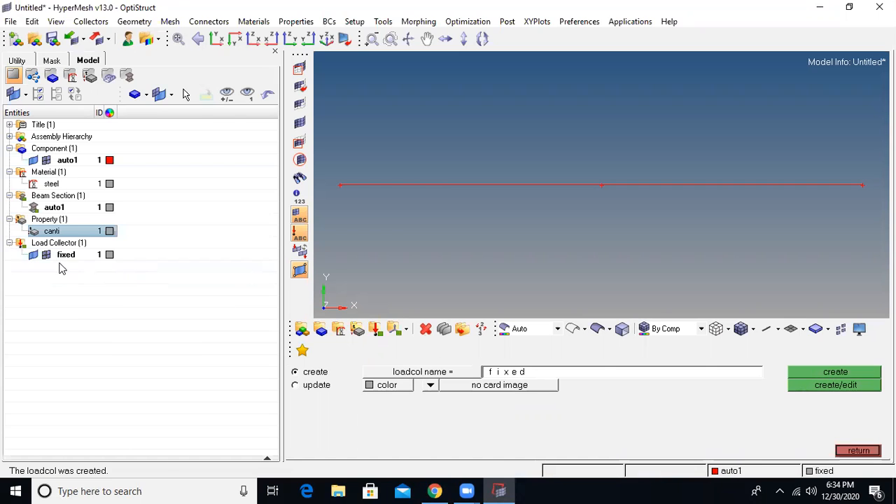
Create a second load collector named force with no card image and leave the load collector creation.
{"action": "left_click", "coordinate": [549, 373]}
{"action": "type", "text": "force"}
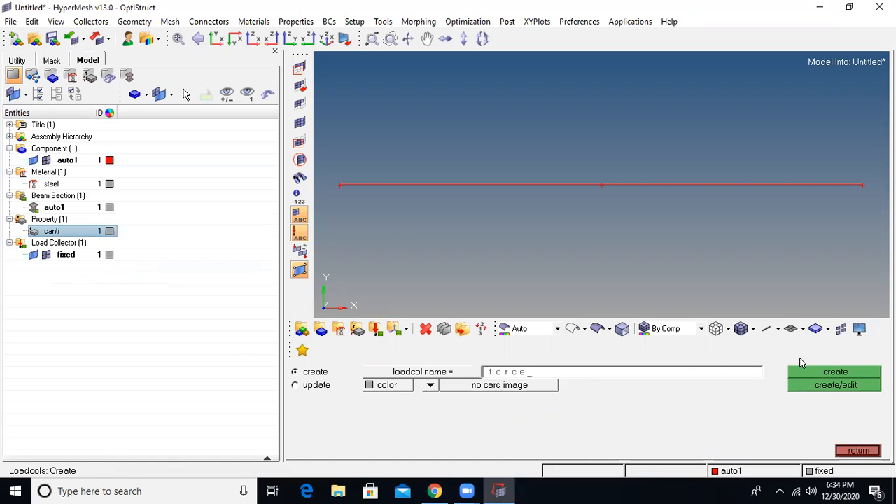
{"action": "left_click", "coordinate": [828, 375]}
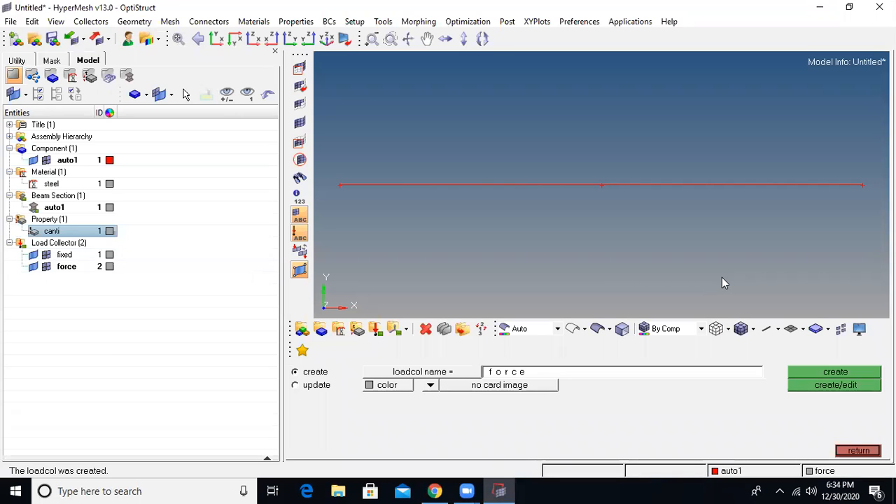
{"action": "left_click", "coordinate": [855, 451]}
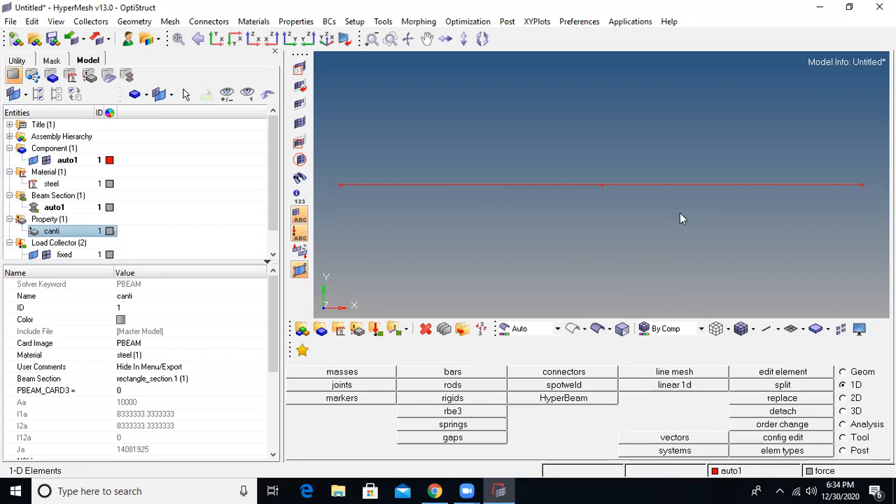
Start a 1D line mesh and assign it the canti property with the bar2 element configuration.
{"action": "left_click", "coordinate": [855, 396]}
{"action": "left_click", "coordinate": [854, 389]}
{"action": "left_click", "coordinate": [684, 375]}
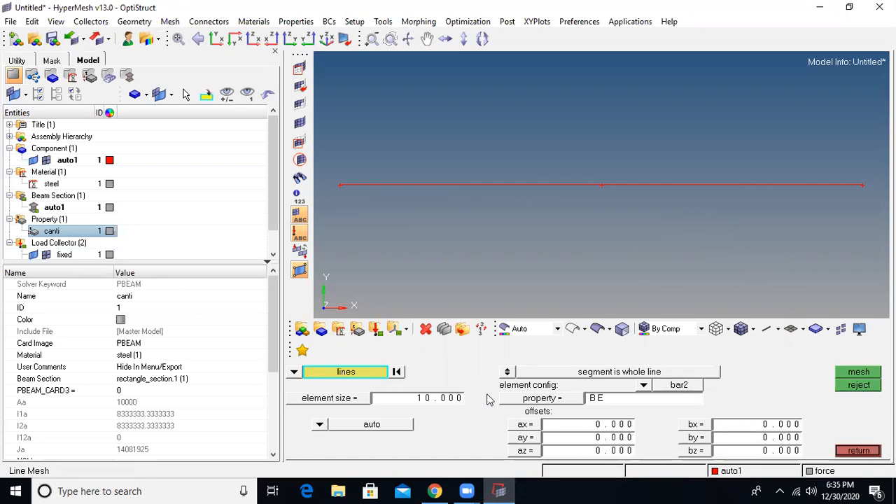
{"action": "left_click", "coordinate": [547, 400]}
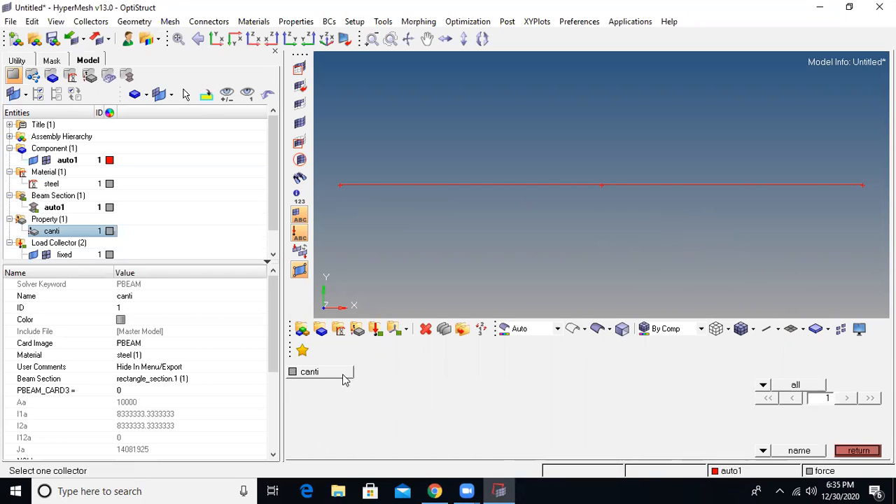
{"action": "left_click", "coordinate": [321, 375]}
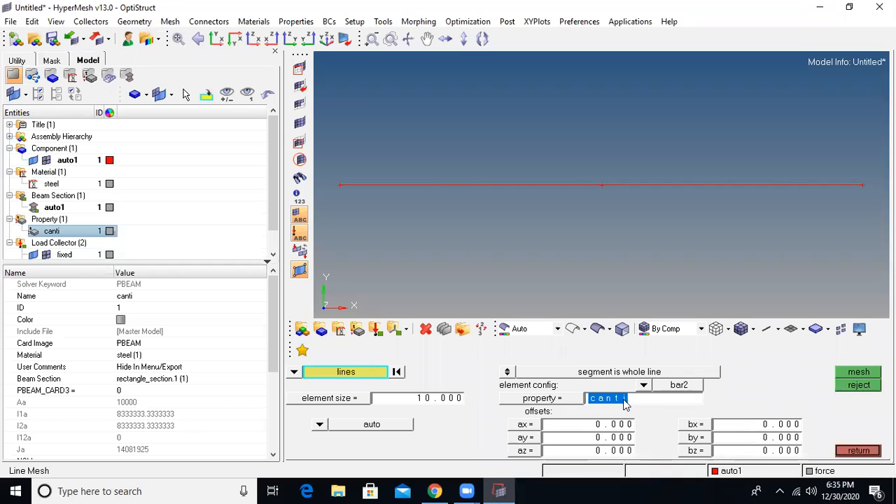
{"action": "left_click", "coordinate": [644, 387]}
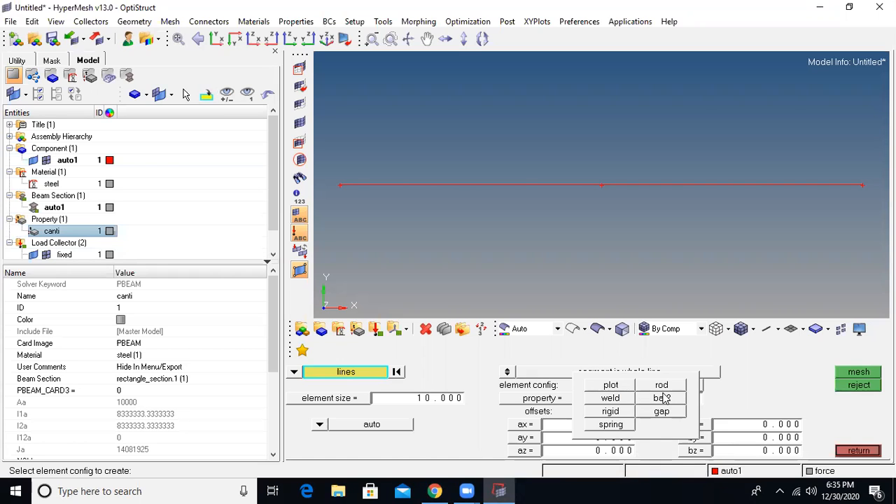
{"action": "left_click", "coordinate": [661, 400]}
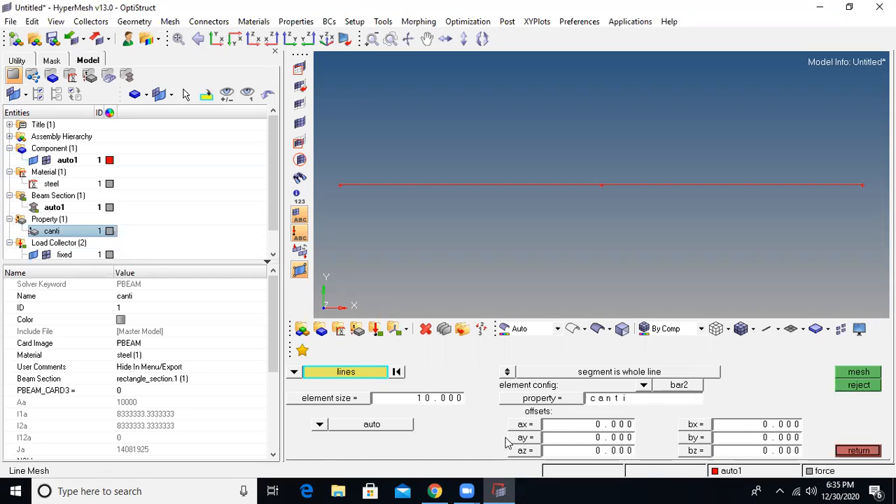
Set the line mesh element size to 100, select the beam line and start meshing it.
{"action": "left_click", "coordinate": [386, 399]}
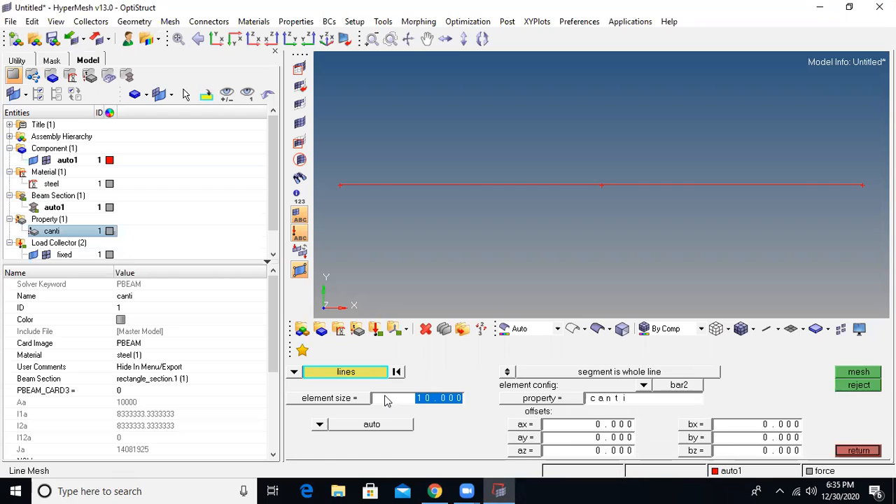
{"action": "type", "text": "100"}
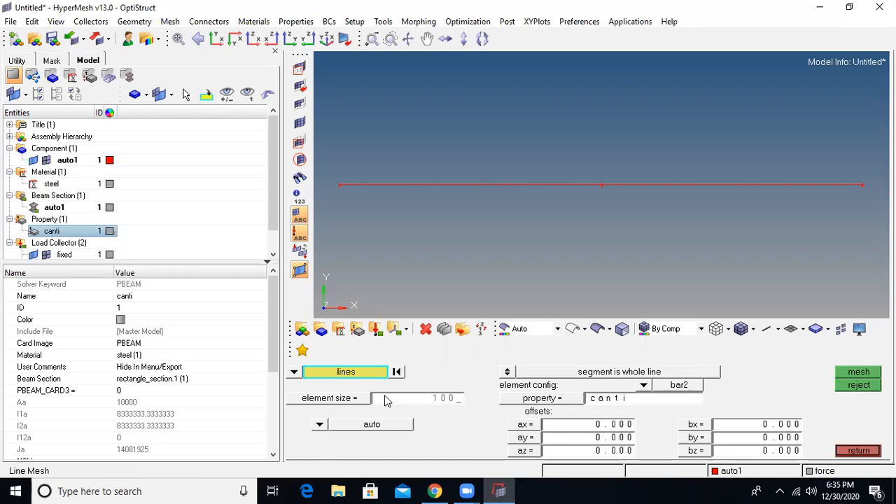
{"action": "key", "text": "Return"}
{"action": "left_click", "coordinate": [542, 185]}
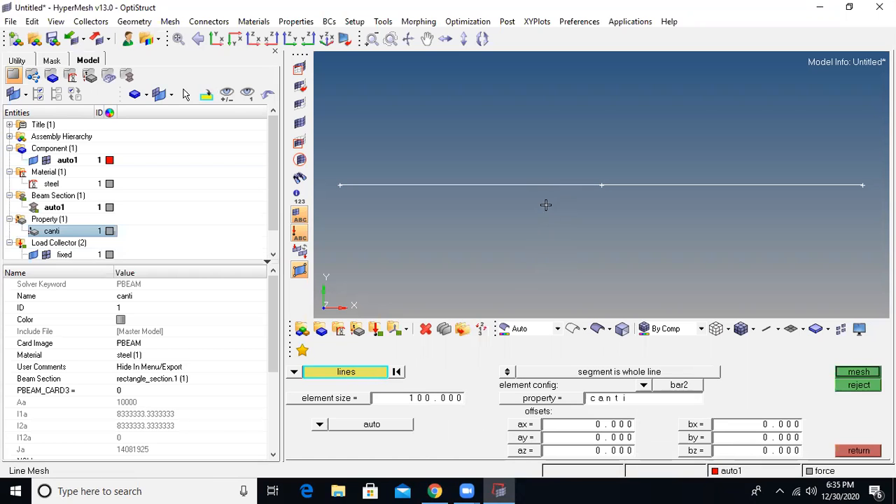
{"action": "left_click", "coordinate": [858, 373]}
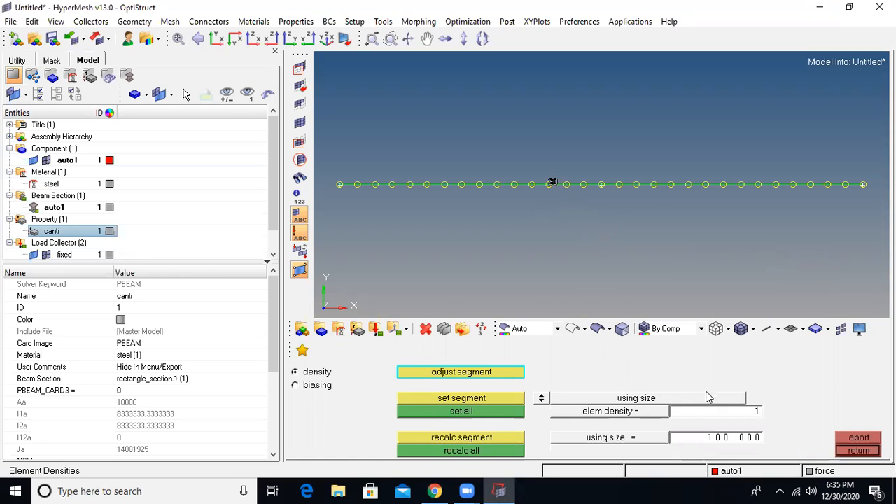
Adjust the beam line's element density to 50 elements and accept the mesh.
{"action": "right_click", "coordinate": [552, 184]}
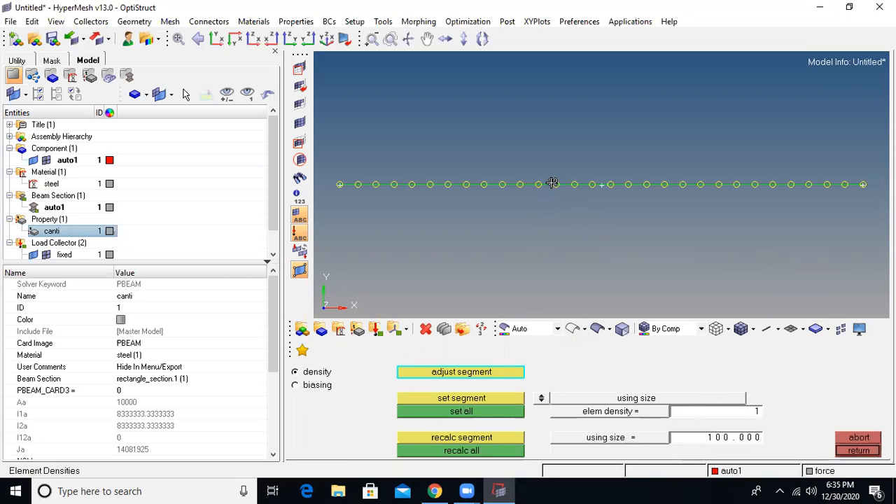
{"action": "left_click", "coordinate": [552, 183]}
{"action": "left_click", "coordinate": [553, 183]}
{"action": "left_click", "coordinate": [552, 183]}
{"action": "left_click", "coordinate": [552, 184]}
{"action": "left_click", "coordinate": [553, 183]}
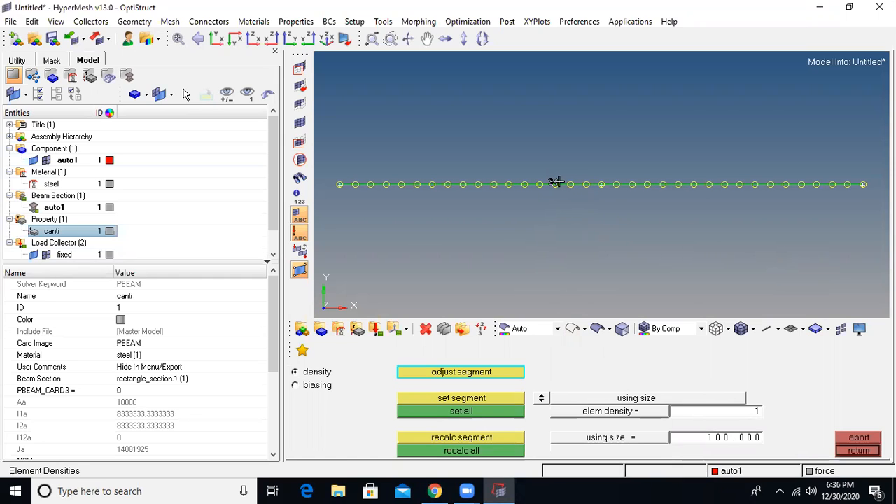
{"action": "right_click", "coordinate": [553, 183]}
{"action": "right_click", "coordinate": [553, 182]}
{"action": "right_click", "coordinate": [553, 182]}
{"action": "right_click", "coordinate": [553, 182]}
{"action": "right_click", "coordinate": [553, 183]}
{"action": "right_click", "coordinate": [552, 183]}
{"action": "right_click", "coordinate": [553, 182]}
{"action": "right_click", "coordinate": [552, 182]}
{"action": "right_click", "coordinate": [552, 182]}
{"action": "right_click", "coordinate": [552, 183]}
{"action": "right_click", "coordinate": [551, 183]}
{"action": "right_click", "coordinate": [551, 183]}
{"action": "right_click", "coordinate": [551, 183]}
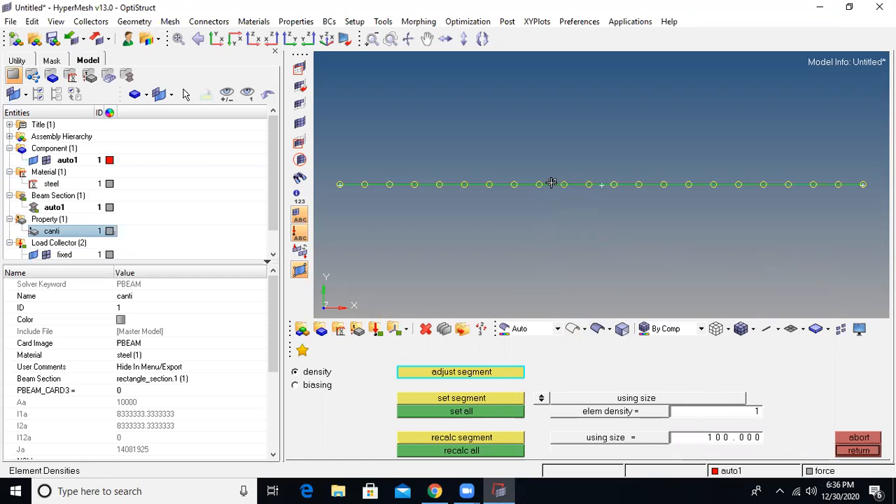
{"action": "left_click", "coordinate": [551, 182]}
{"action": "left_click", "coordinate": [552, 182]}
{"action": "left_click", "coordinate": [552, 183]}
{"action": "left_click", "coordinate": [552, 182]}
{"action": "left_click", "coordinate": [551, 182]}
{"action": "left_click", "coordinate": [552, 183]}
{"action": "left_click", "coordinate": [551, 183]}
{"action": "left_click", "coordinate": [552, 183]}
{"action": "left_click", "coordinate": [551, 183]}
{"action": "left_click", "coordinate": [551, 182]}
{"action": "left_click", "coordinate": [552, 183]}
{"action": "left_click", "coordinate": [551, 182]}
{"action": "left_click", "coordinate": [551, 183]}
{"action": "left_click", "coordinate": [551, 182]}
{"action": "left_click", "coordinate": [552, 183]}
{"action": "left_click", "coordinate": [552, 183]}
{"action": "left_click", "coordinate": [551, 183]}
{"action": "left_click", "coordinate": [549, 184]}
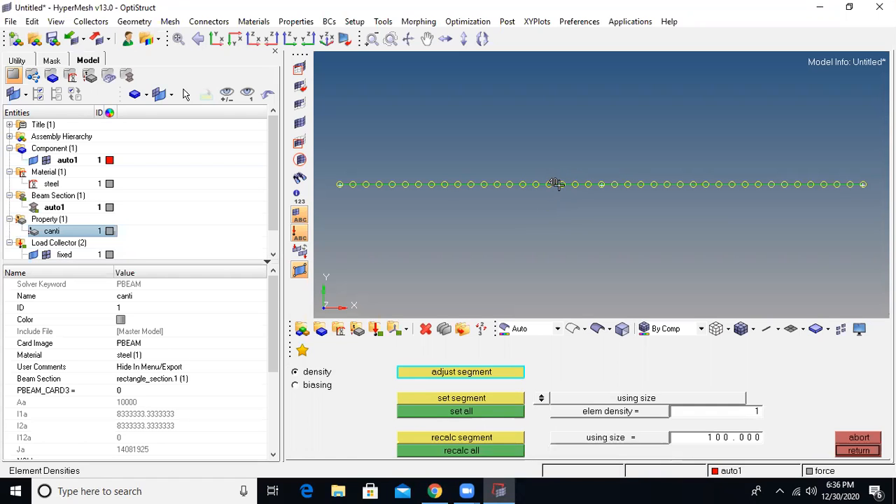
{"action": "left_click", "coordinate": [551, 183]}
{"action": "left_click", "coordinate": [551, 183]}
{"action": "left_click", "coordinate": [552, 183]}
{"action": "left_click", "coordinate": [552, 184]}
{"action": "left_click", "coordinate": [552, 184]}
{"action": "left_click", "coordinate": [552, 183]}
{"action": "left_click", "coordinate": [552, 183]}
{"action": "left_click", "coordinate": [552, 183]}
{"action": "left_click", "coordinate": [551, 184]}
{"action": "left_click", "coordinate": [551, 184]}
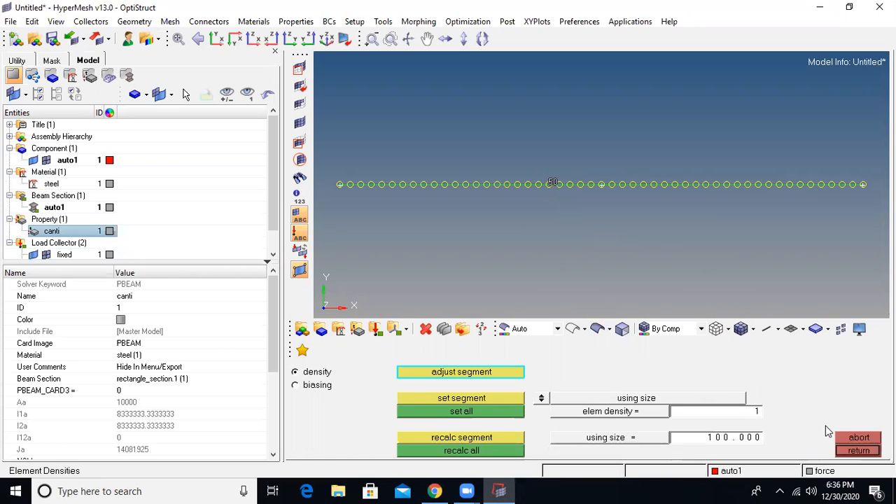
{"action": "left_click", "coordinate": [854, 452]}
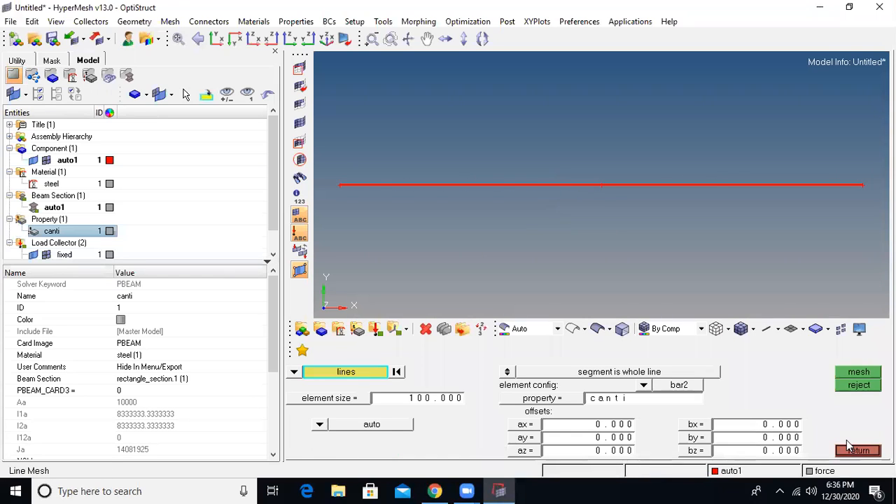
{"action": "left_click", "coordinate": [854, 375]}
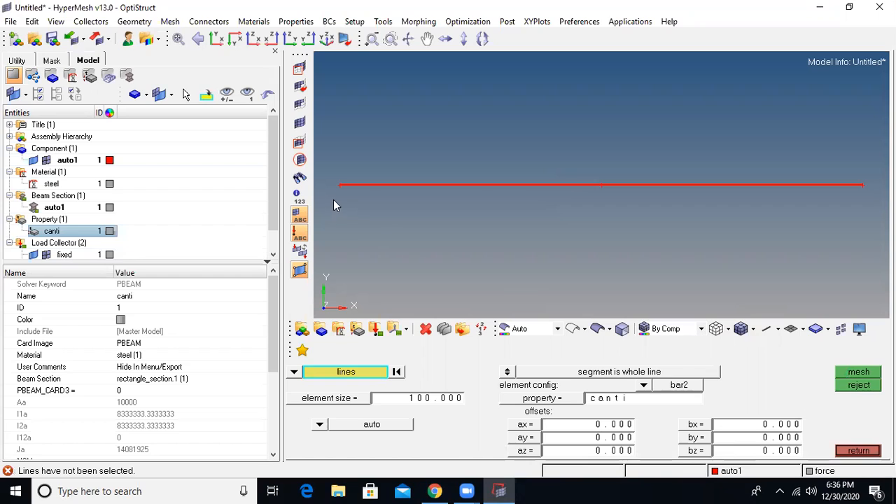
Toggle the auto1 component's element display off and back on to check the mesh, and leave line meshing.
{"action": "scroll", "coordinate": [274, 250], "scroll_direction": "down", "scroll_amount": 1}
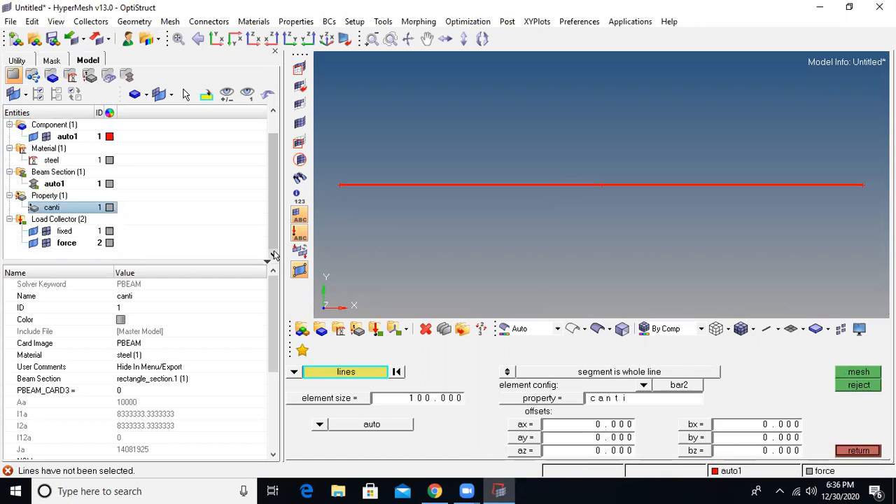
{"action": "left_click", "coordinate": [47, 137]}
{"action": "left_click", "coordinate": [46, 138]}
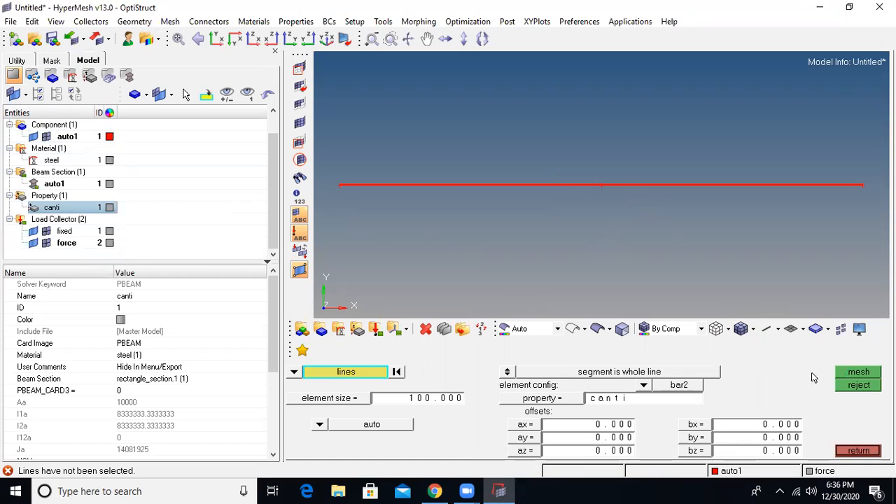
{"action": "left_click", "coordinate": [857, 450]}
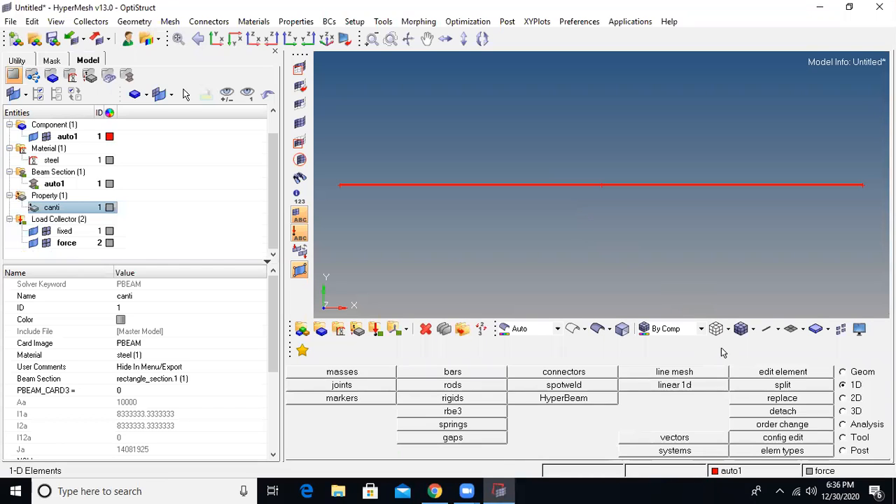
Open the load types under the Analysis functions, review their assignments and leave them as they are.
{"action": "left_click", "coordinate": [843, 425]}
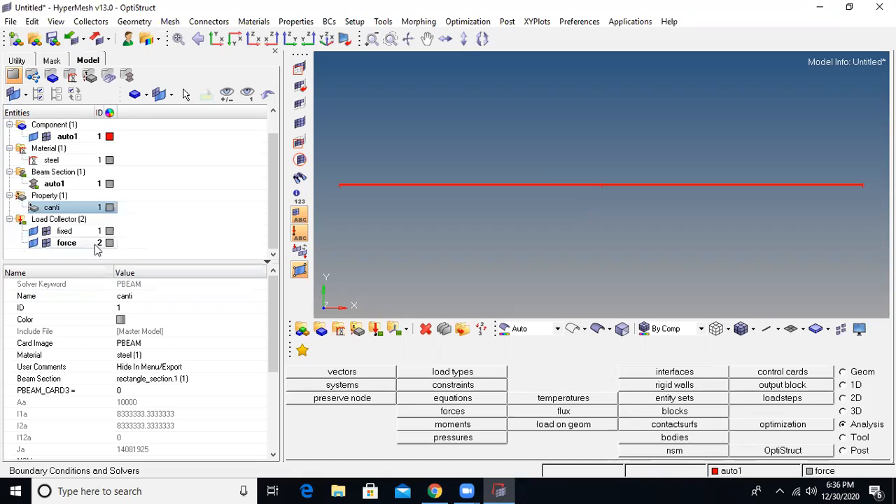
{"action": "left_click", "coordinate": [453, 372]}
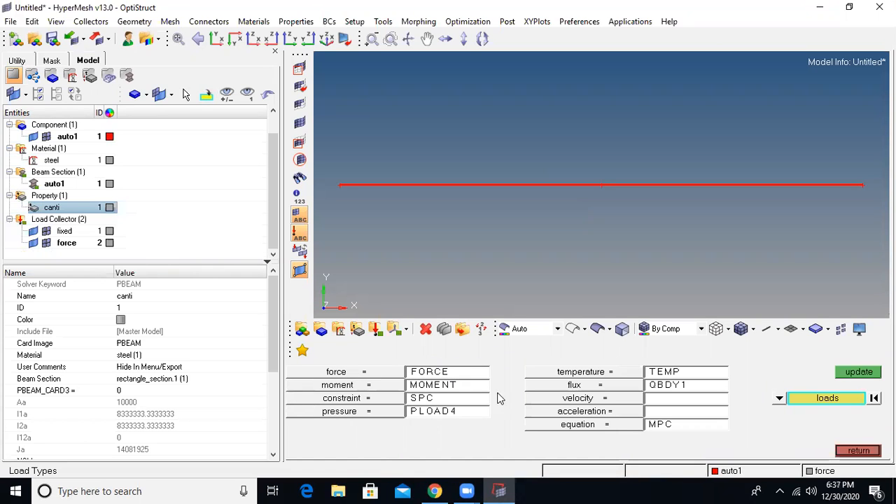
{"action": "left_click", "coordinate": [858, 450]}
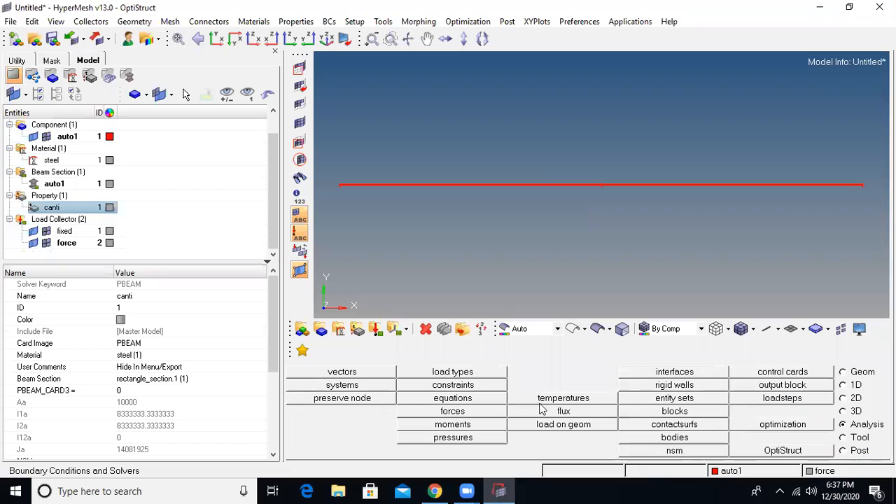
Create an SPC constraint on the beam's left end node with dof1 through dof6 all fixed at 0.
{"action": "left_click", "coordinate": [453, 385]}
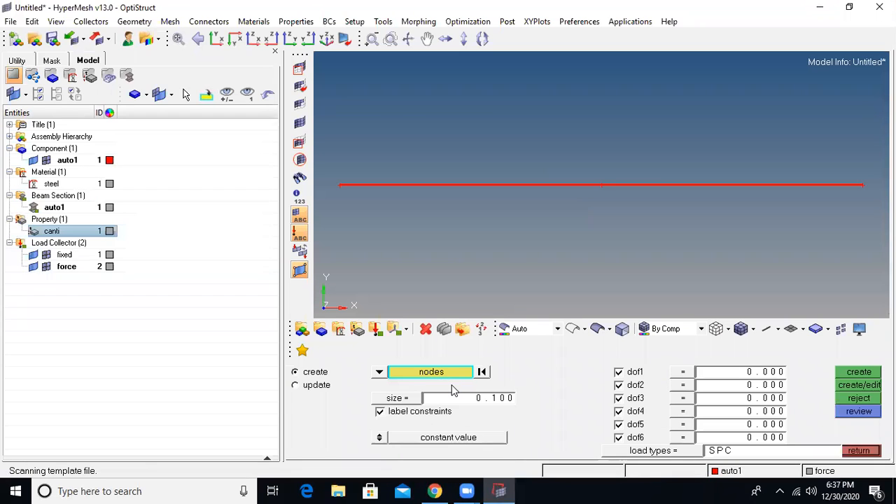
{"action": "left_click", "coordinate": [339, 186]}
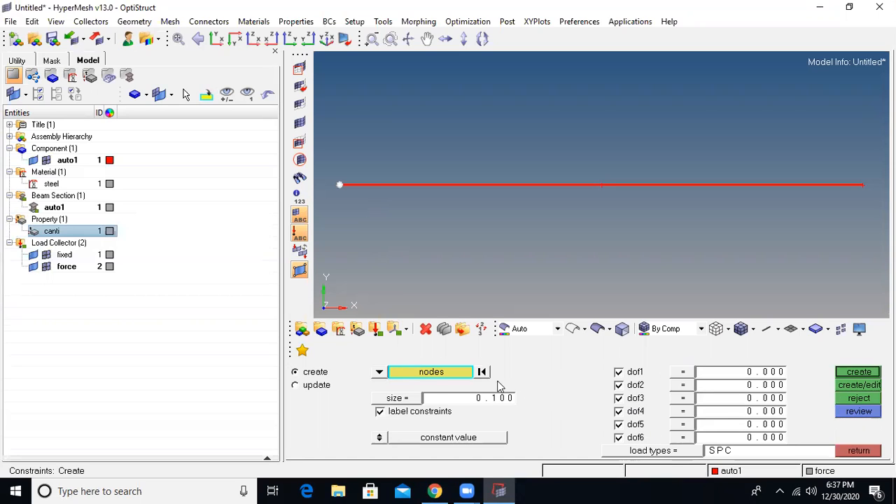
{"action": "left_click", "coordinate": [860, 375]}
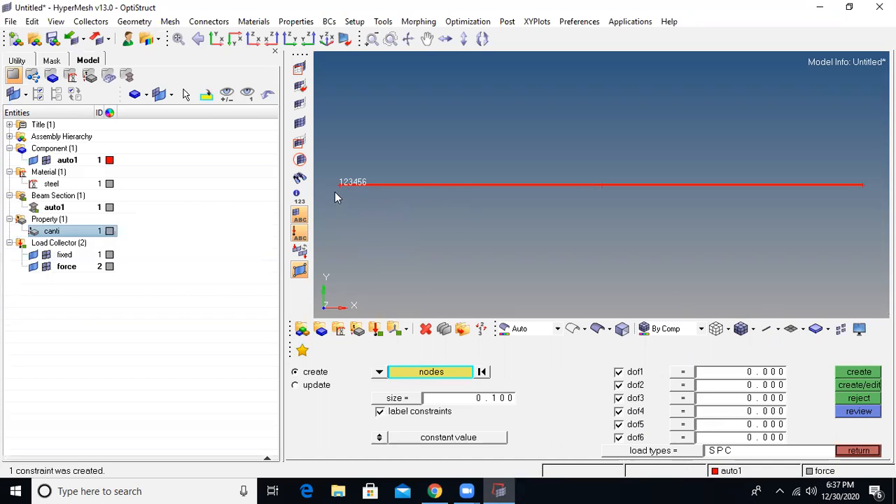
Set the constraint display size to 100 in update mode, try to update the constraint, and leave the constraints function.
{"action": "left_click", "coordinate": [295, 385]}
{"action": "left_click", "coordinate": [459, 401]}
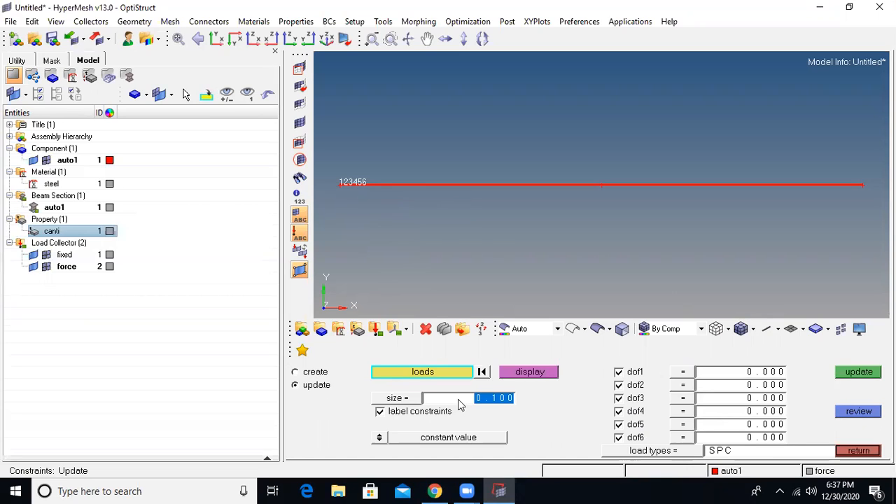
{"action": "type", "text": "100"}
{"action": "left_click", "coordinate": [851, 376]}
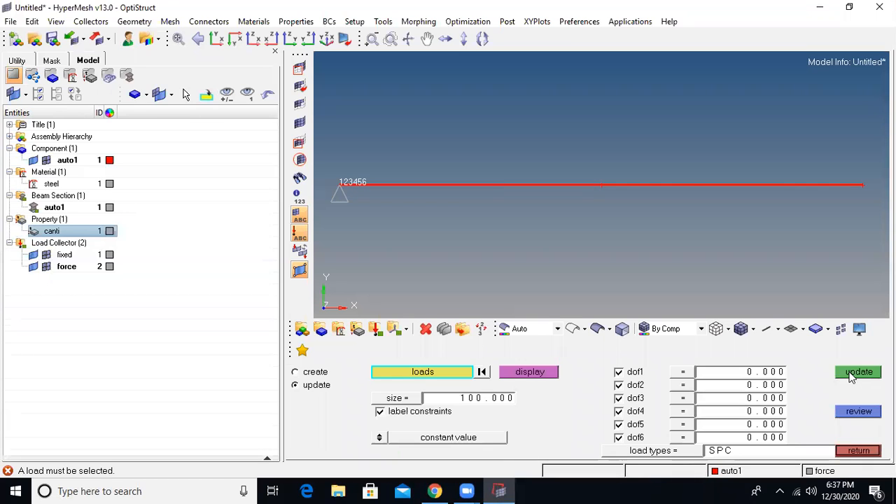
{"action": "left_click", "coordinate": [865, 452]}
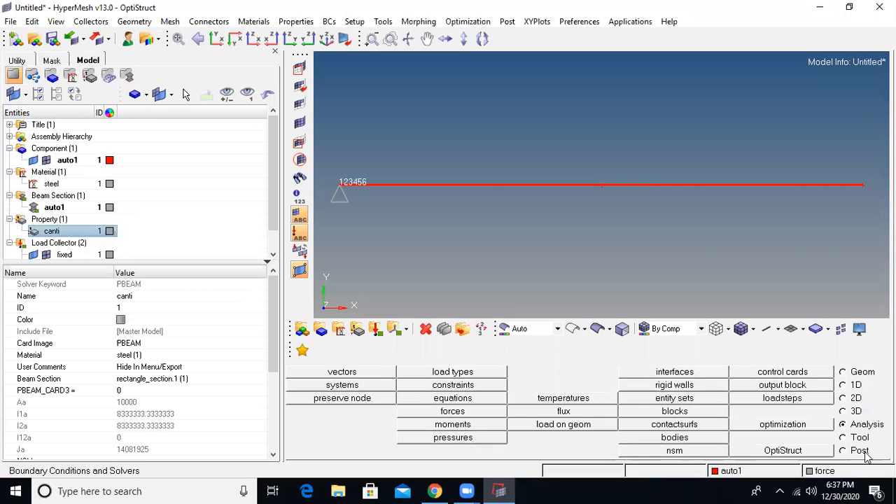
Delete both load collectors, fixed and force, together with the loads they hold.
{"action": "left_click_drag", "start_coordinate": [272, 219], "coordinate": [273, 246]}
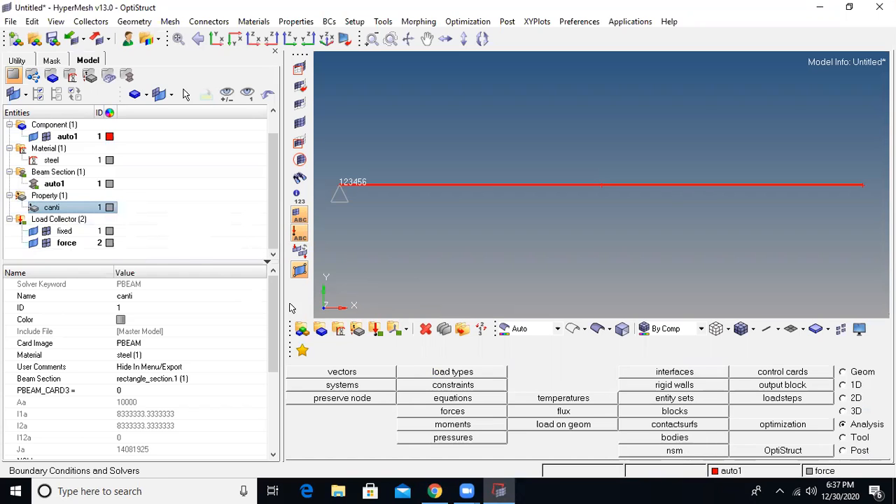
{"action": "left_click", "coordinate": [88, 237]}
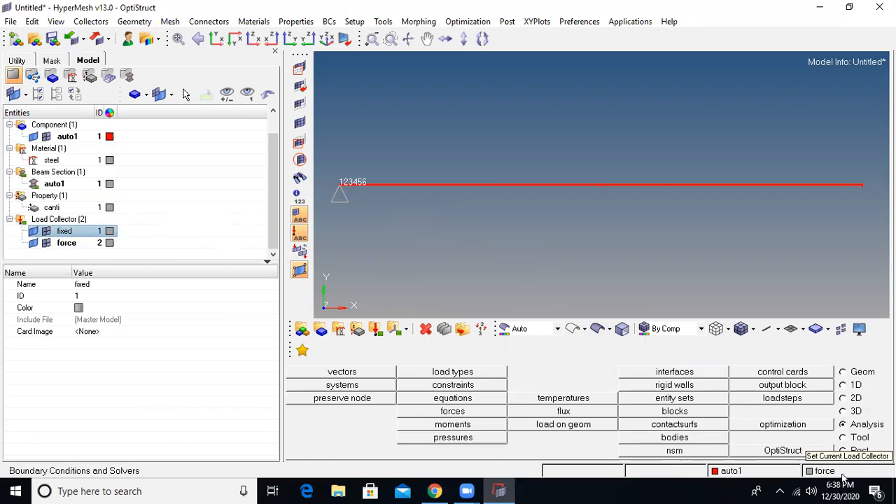
{"action": "left_click", "coordinate": [68, 243], "text": "ctrl"}
{"action": "right_click", "coordinate": [69, 247]}
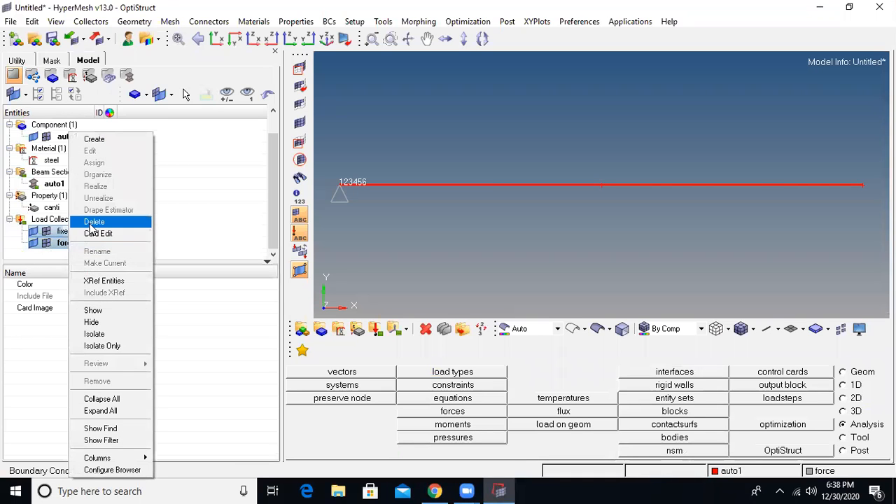
{"action": "left_click", "coordinate": [94, 221]}
{"action": "left_click", "coordinate": [186, 298]}
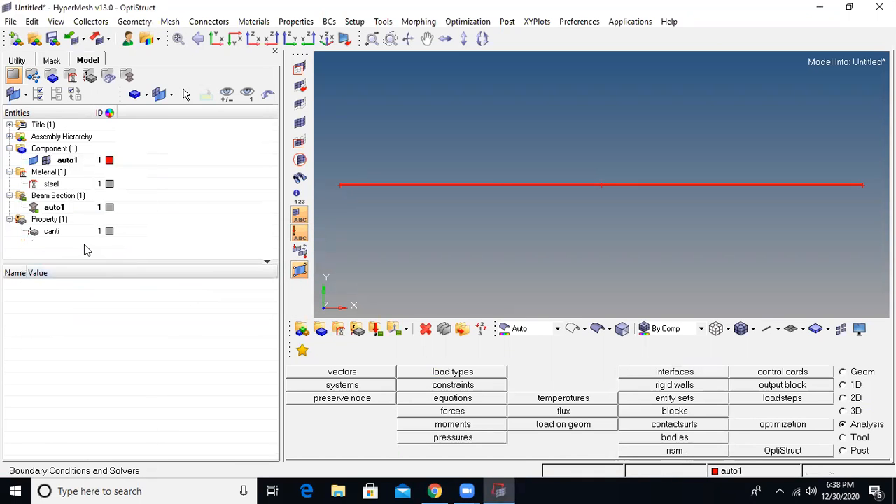
Create two load collectors named force and fixed without a card image, and expand their folder in the model tree.
{"action": "left_click", "coordinate": [376, 330]}
{"action": "left_click", "coordinate": [817, 373]}
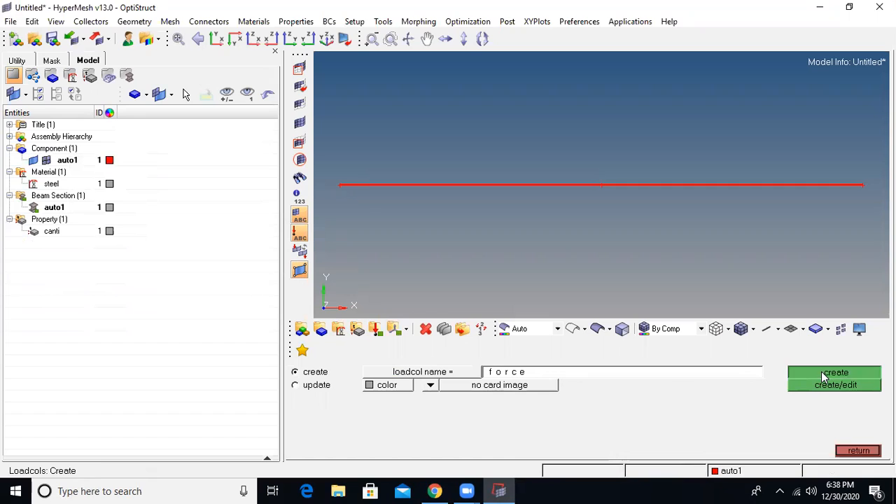
{"action": "left_click", "coordinate": [545, 370]}
{"action": "type", "text": "f"}
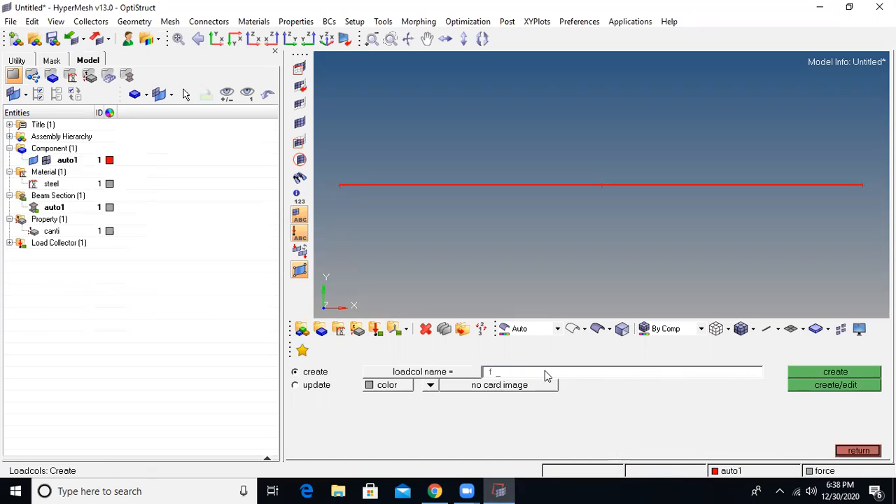
{"action": "type", "text": "ixed"}
{"action": "left_click", "coordinate": [835, 374]}
{"action": "left_click", "coordinate": [851, 449]}
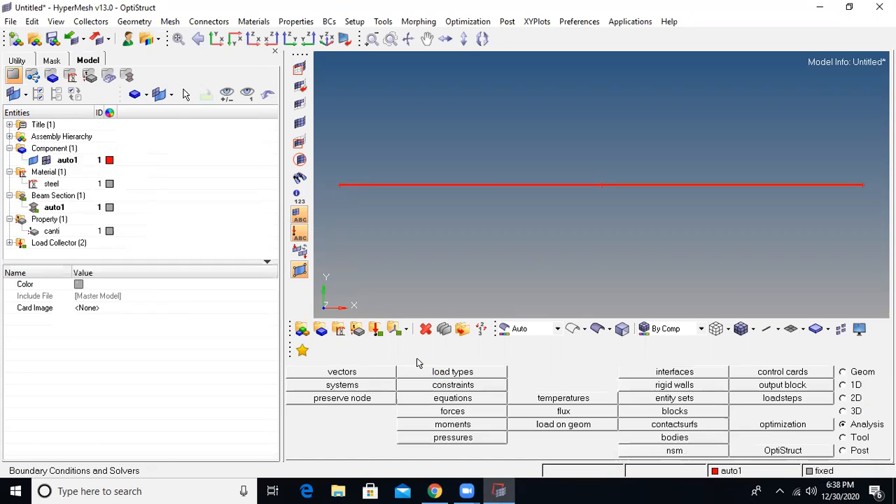
{"action": "left_click", "coordinate": [9, 243]}
{"action": "scroll", "coordinate": [178, 236], "scroll_direction": "down", "scroll_amount": 1}
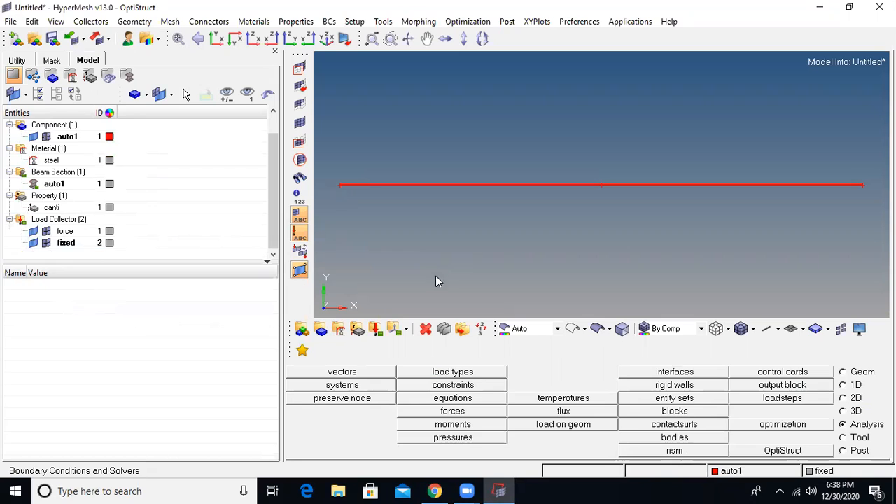
Create an SPC constraint with dof1 through dof6 at 0 on the beam's left end node in the fixed load collector.
{"action": "left_click", "coordinate": [454, 386]}
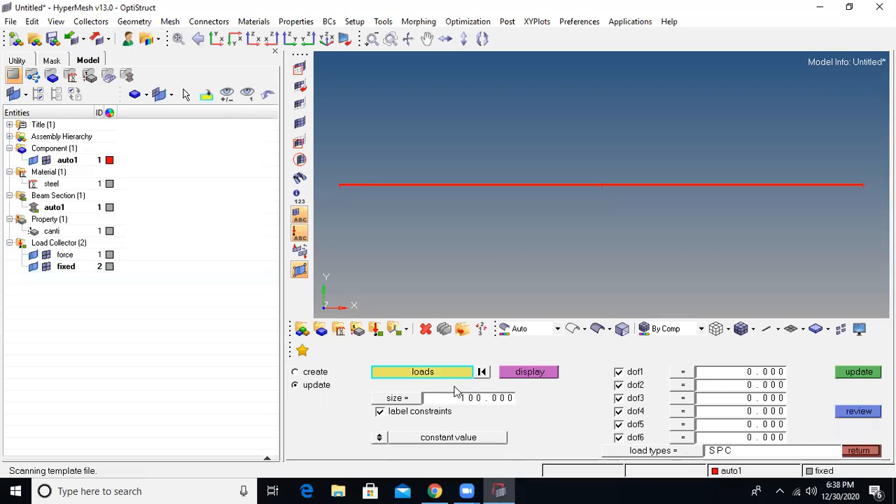
{"action": "left_click", "coordinate": [824, 471]}
{"action": "left_click", "coordinate": [315, 372]}
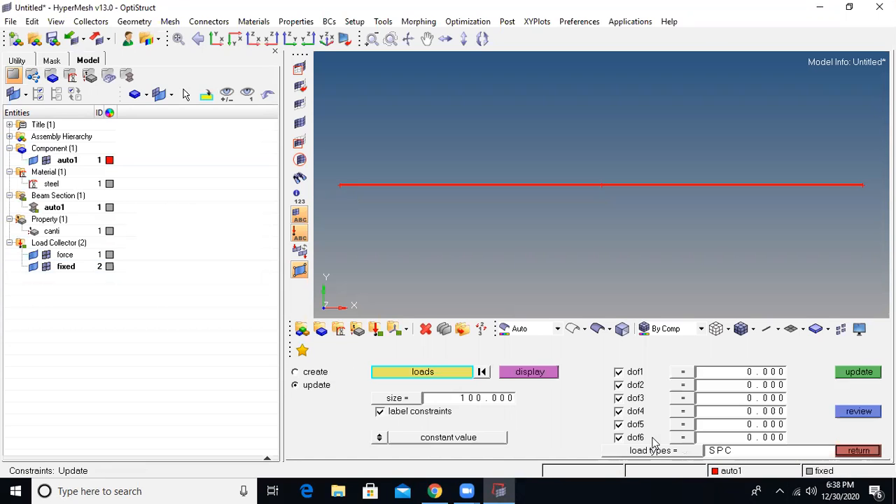
{"action": "left_click", "coordinate": [825, 471]}
{"action": "left_click", "coordinate": [308, 373]}
{"action": "left_click", "coordinate": [311, 373]}
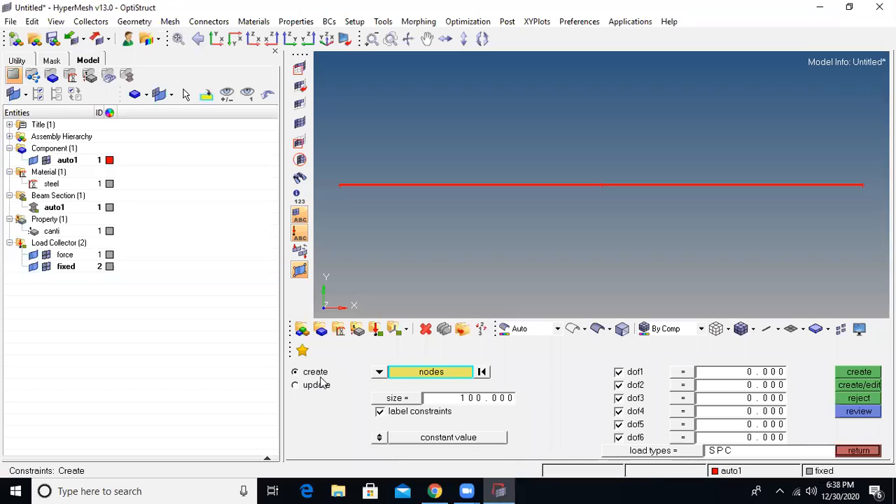
{"action": "left_click", "coordinate": [341, 186]}
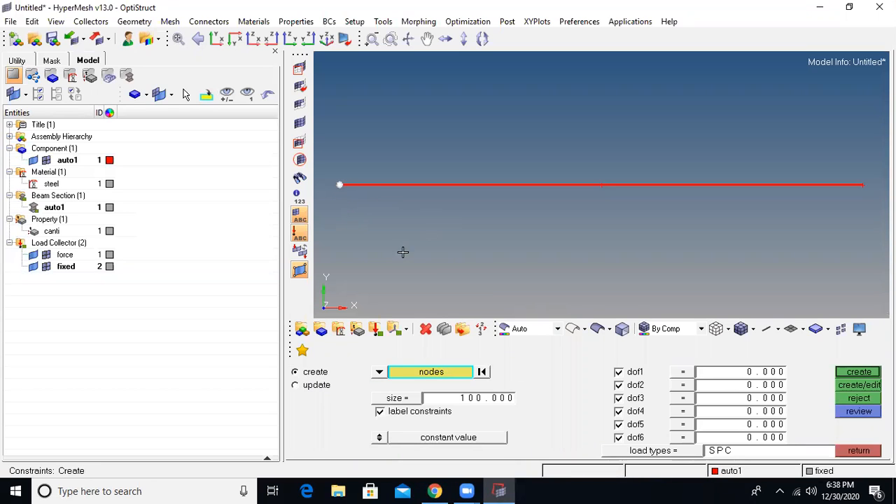
{"action": "left_click", "coordinate": [857, 373]}
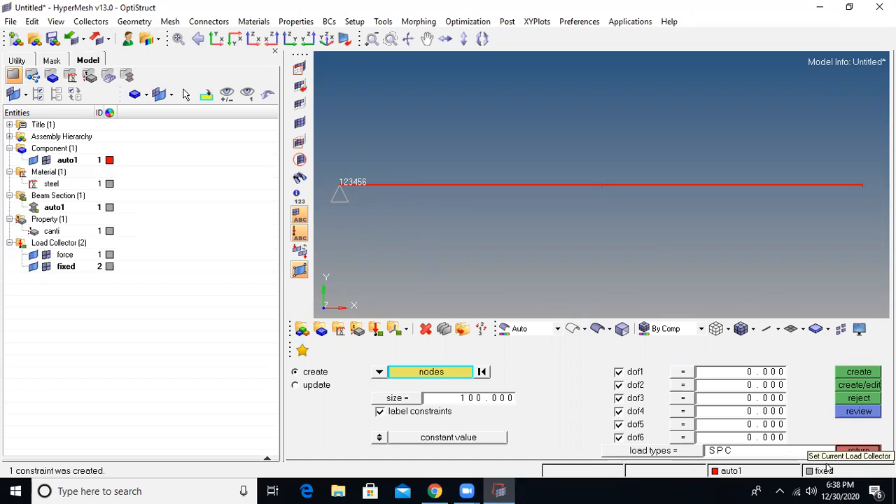
{"action": "left_click", "coordinate": [864, 453]}
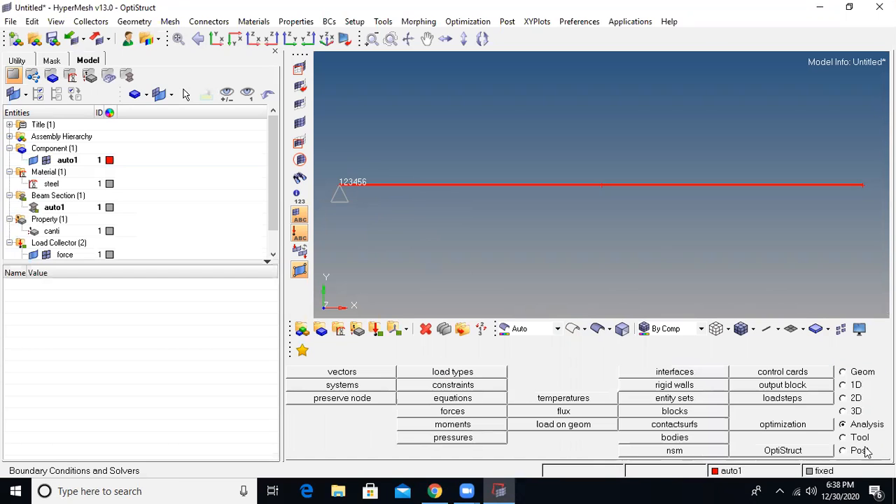
Make force the current load collector and create a -750 y-axis force on the beam's right end node with magnitude % 100.
{"action": "left_click", "coordinate": [462, 412]}
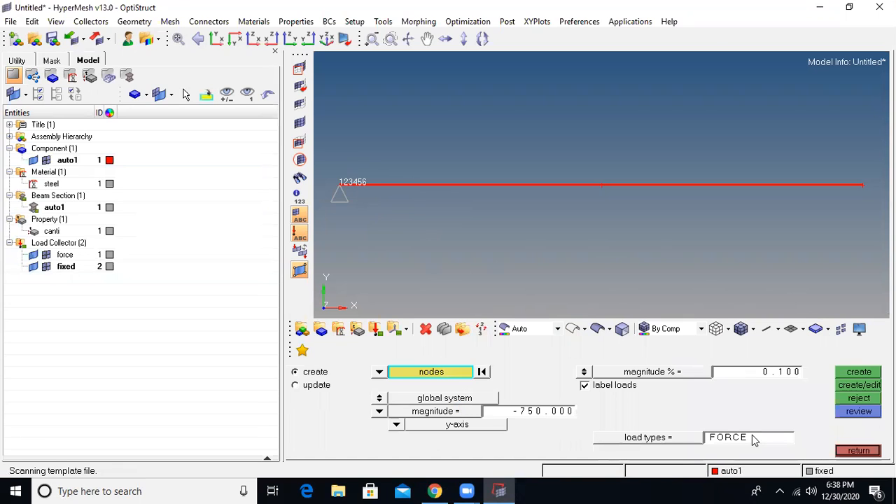
{"action": "left_click", "coordinate": [825, 471]}
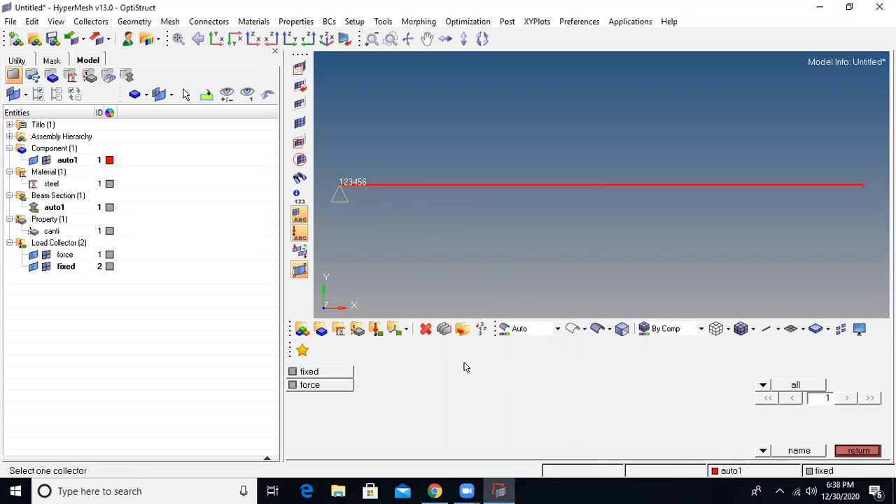
{"action": "left_click", "coordinate": [310, 385]}
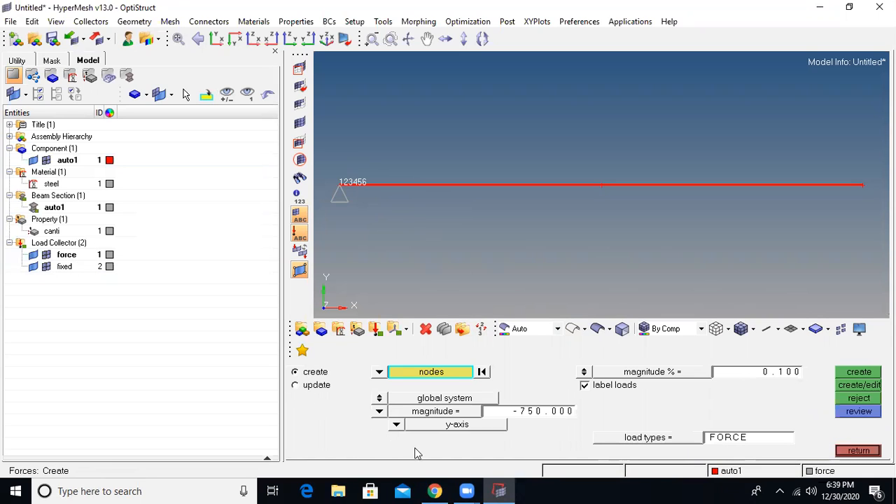
{"action": "left_click", "coordinate": [861, 187]}
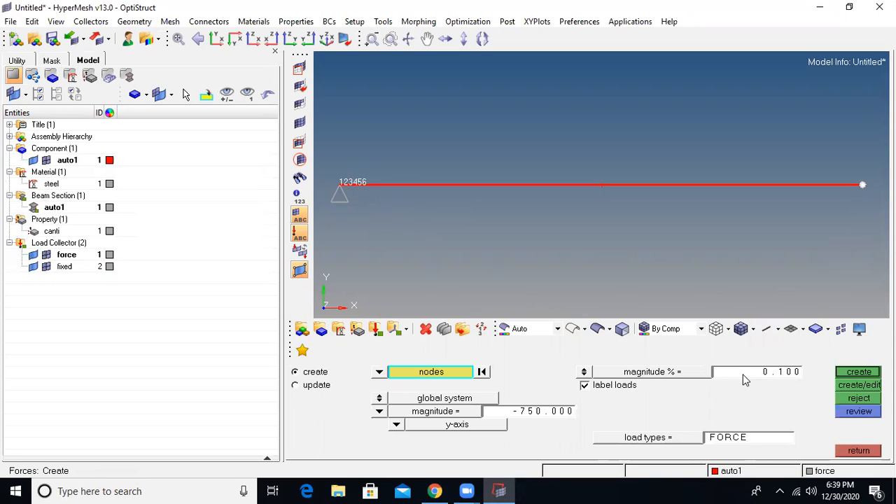
{"action": "left_click", "coordinate": [509, 413]}
{"action": "type", "text": "-"}
{"action": "left_click", "coordinate": [751, 375]}
{"action": "type", "text": "100"}
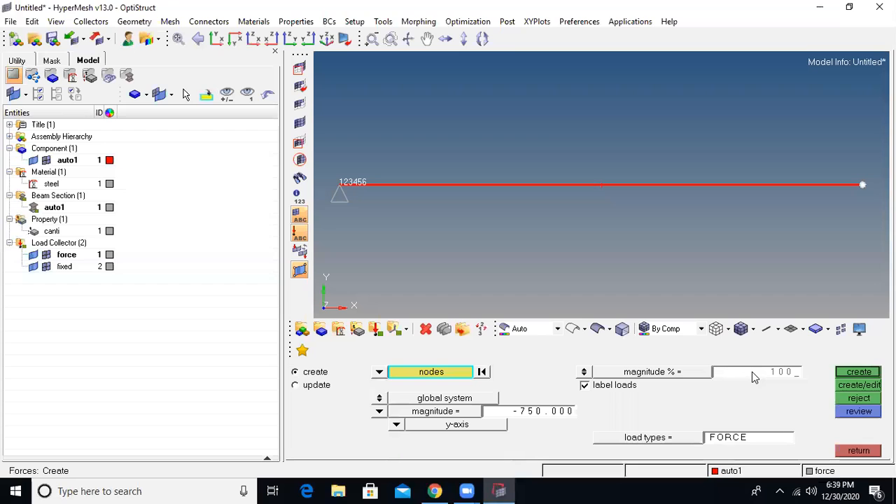
{"action": "key", "text": "Return"}
{"action": "left_click", "coordinate": [859, 374]}
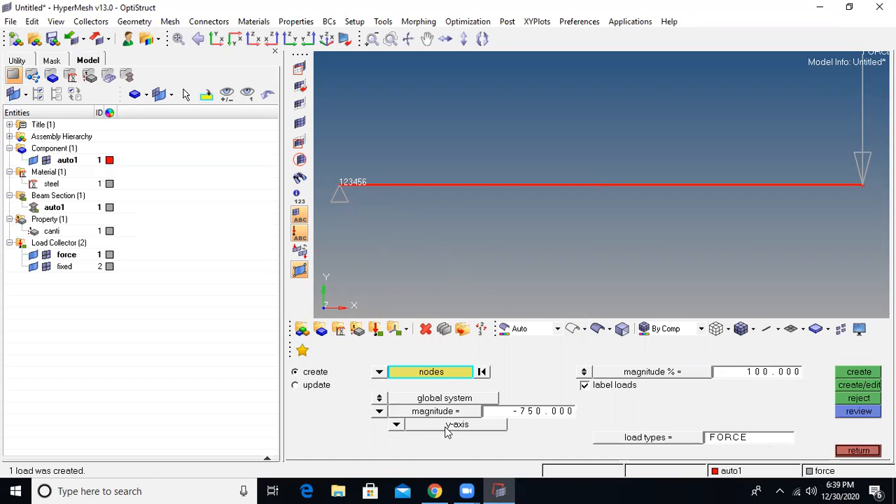
Review the direction options for the force, keep the y-axis, and leave the forces function.
{"action": "left_click", "coordinate": [396, 426]}
{"action": "left_click", "coordinate": [395, 401]}
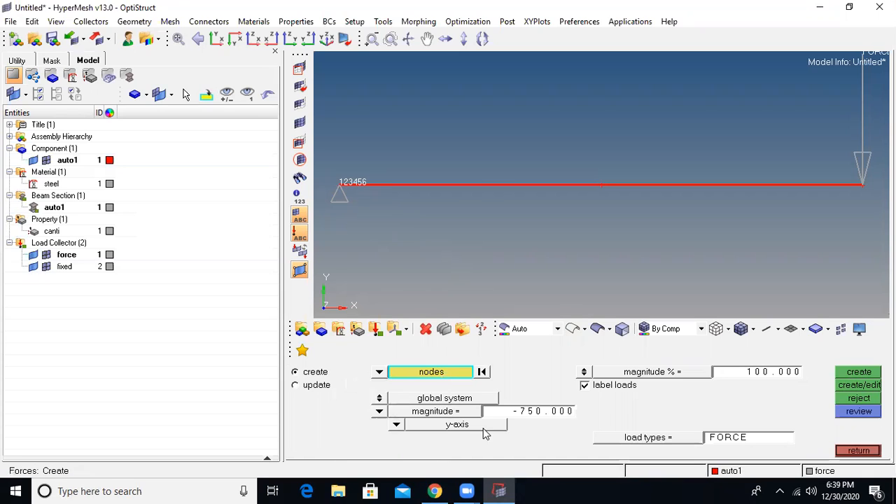
{"action": "left_click", "coordinate": [396, 426]}
{"action": "left_click", "coordinate": [387, 399]}
{"action": "left_click", "coordinate": [850, 452]}
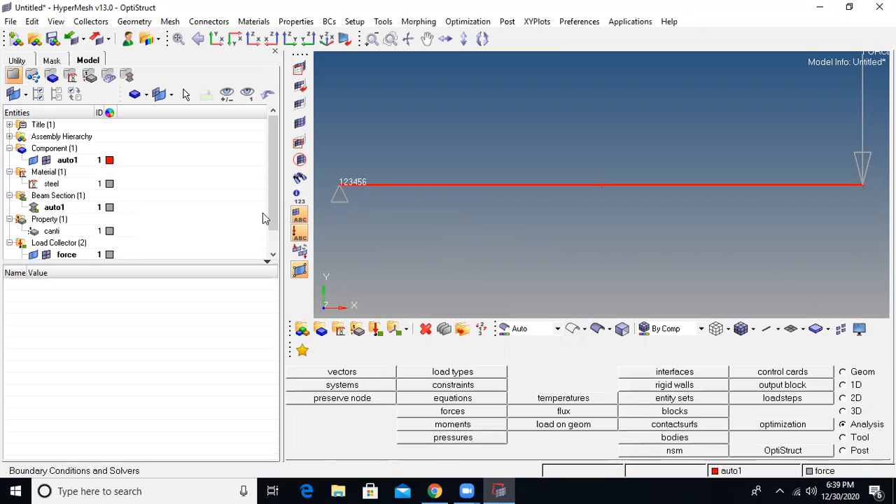
{"action": "scroll", "coordinate": [270, 210], "scroll_direction": "down", "scroll_amount": 1}
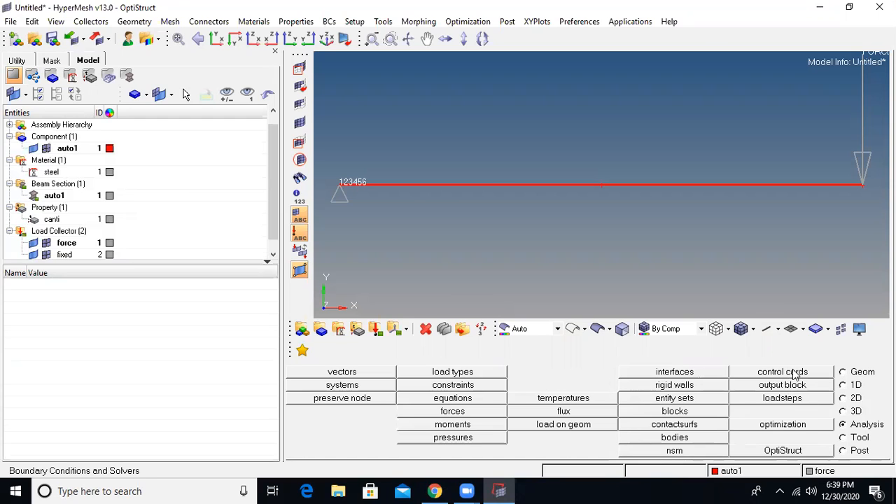
Set up a linear static load step named data with the fixed collector as SPC and the force collector as LOAD.
{"action": "left_click", "coordinate": [780, 402]}
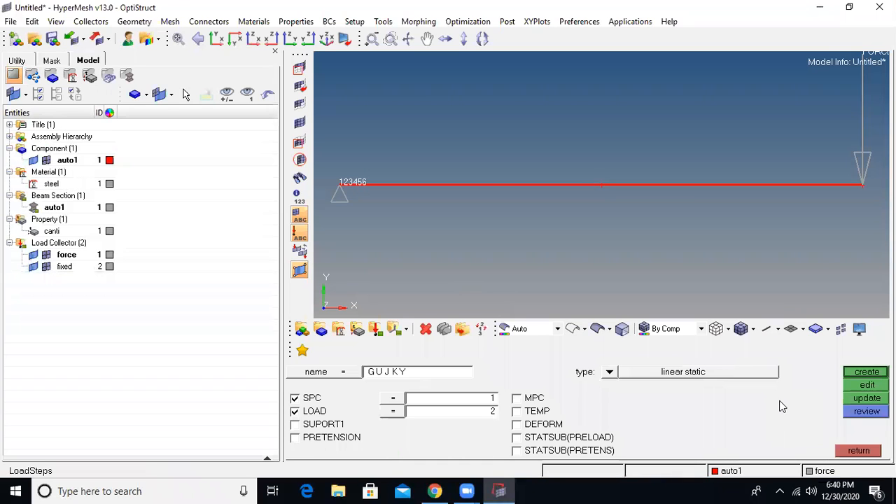
{"action": "left_click", "coordinate": [858, 450]}
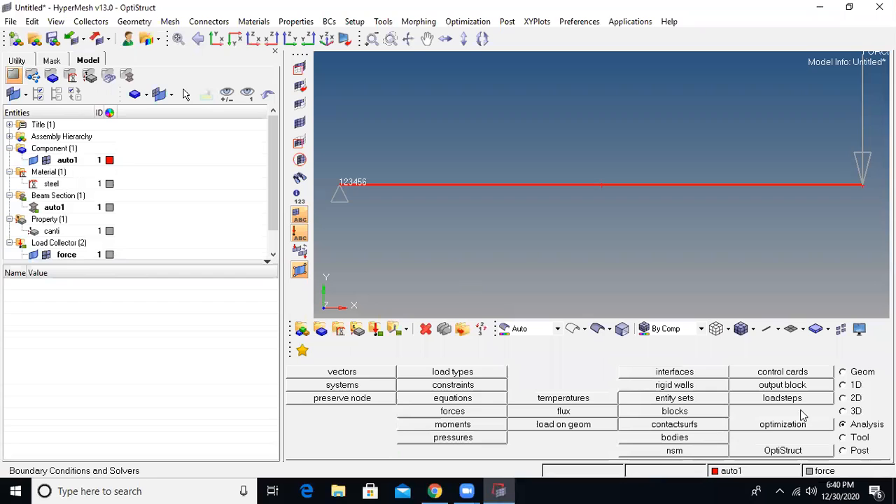
{"action": "left_click", "coordinate": [795, 401]}
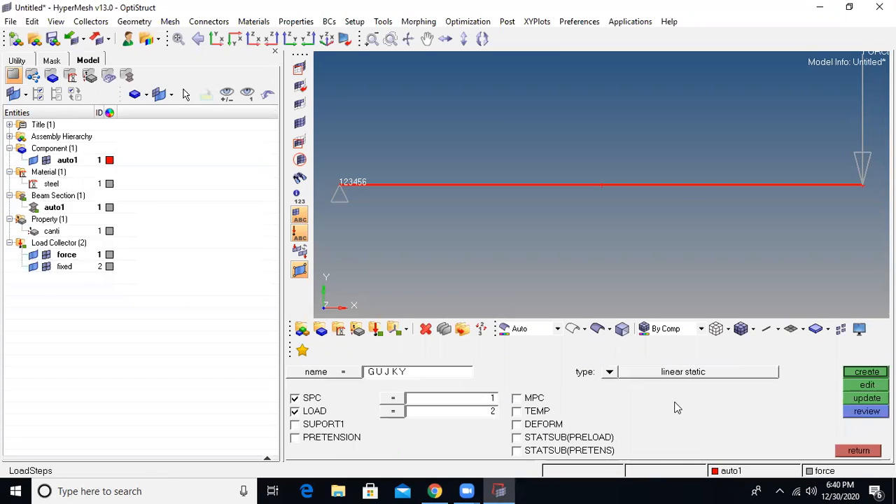
{"action": "left_click", "coordinate": [417, 378]}
{"action": "type", "text": "data"}
{"action": "left_click", "coordinate": [393, 409]}
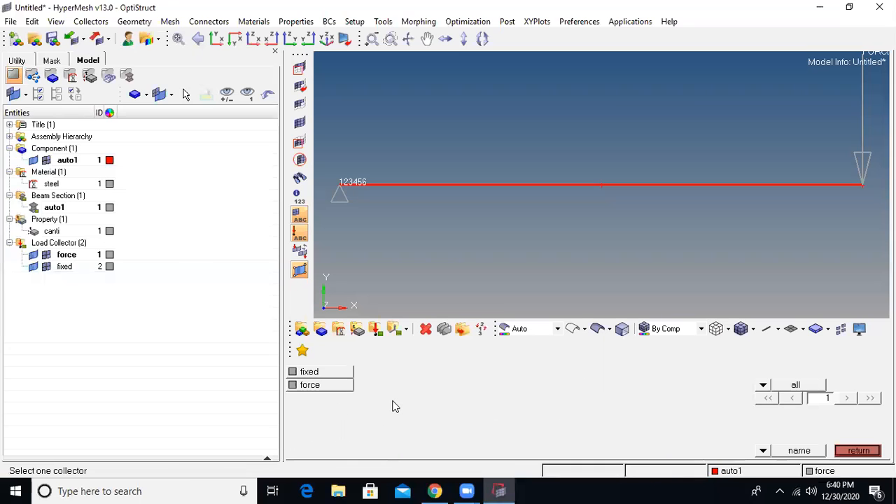
{"action": "left_click", "coordinate": [316, 373]}
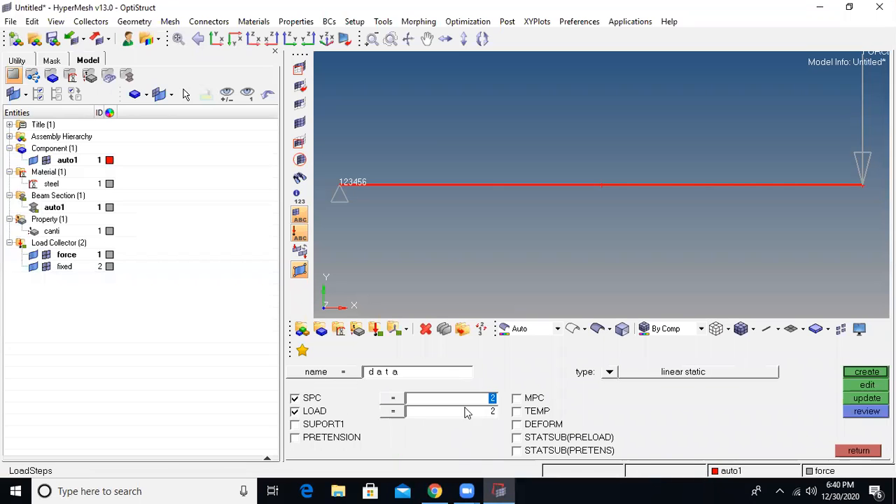
{"action": "left_click", "coordinate": [393, 413]}
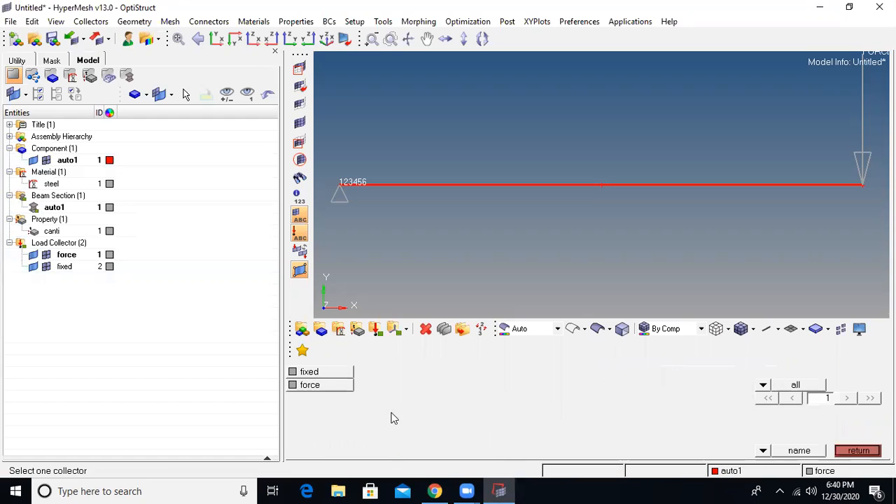
{"action": "left_click", "coordinate": [307, 387]}
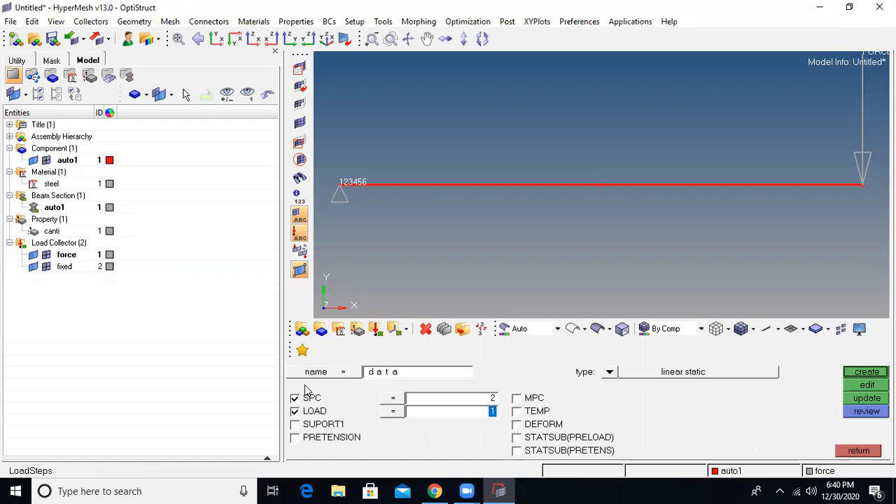
Pick force for LOAD and fixed for SPC again, create the data load step, and leave the loadsteps function.
{"action": "left_click", "coordinate": [392, 412]}
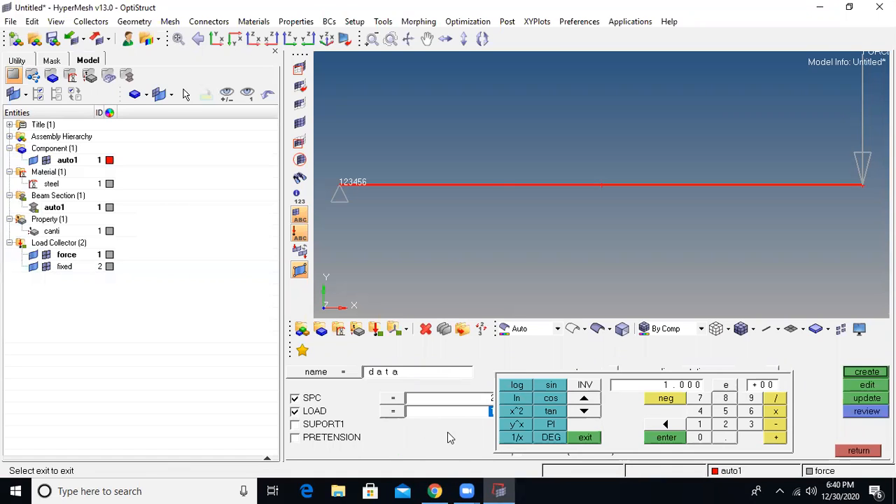
{"action": "left_click", "coordinate": [585, 437]}
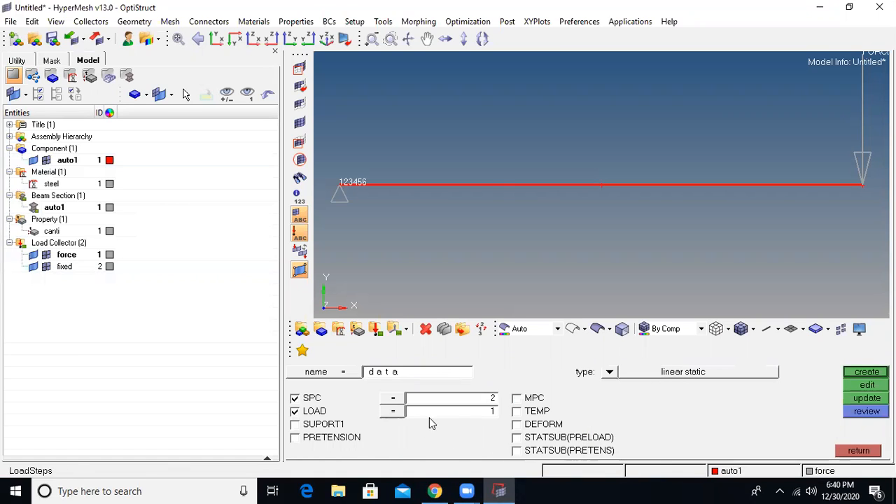
{"action": "left_click", "coordinate": [393, 413]}
{"action": "left_click", "coordinate": [317, 386]}
{"action": "left_click", "coordinate": [390, 402]}
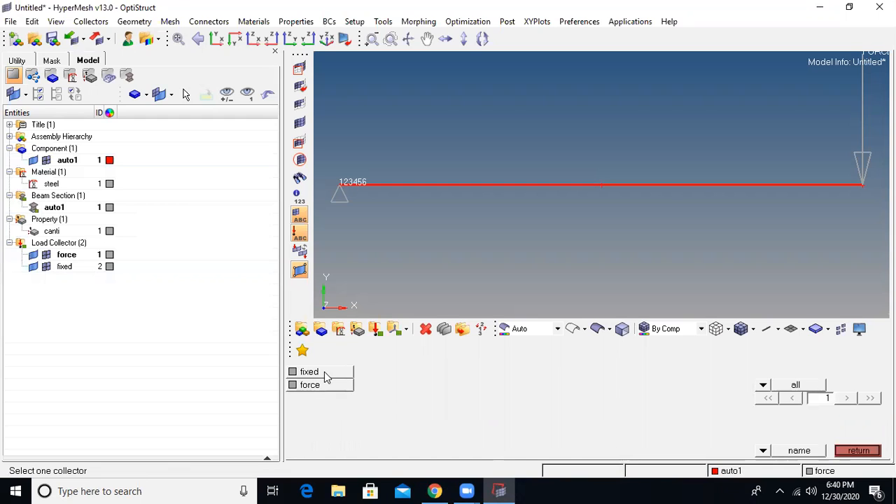
{"action": "left_click", "coordinate": [324, 377]}
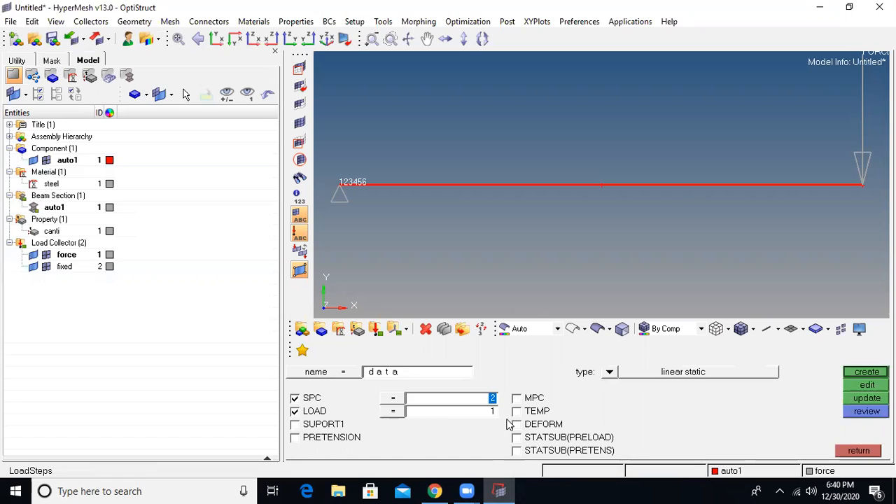
{"action": "left_click", "coordinate": [867, 373]}
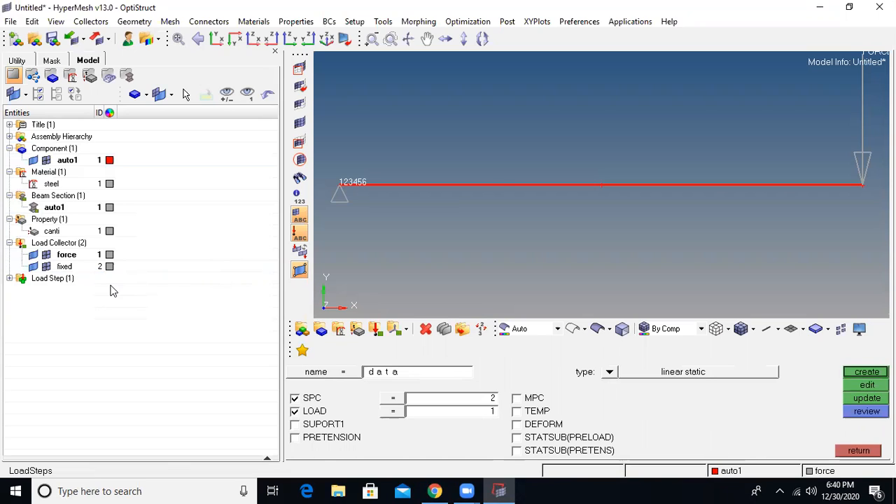
{"action": "left_click", "coordinate": [10, 279]}
{"action": "left_click", "coordinate": [859, 450]}
Create a folder with the default name New folder on the Windows desktop and switch back to HyperMesh.
{"action": "left_click", "coordinate": [819, 7]}
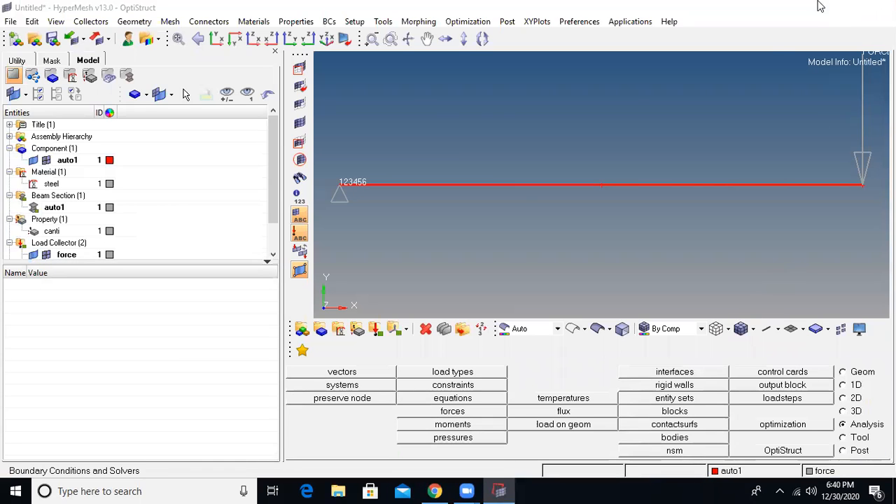
{"action": "right_click", "coordinate": [239, 124]}
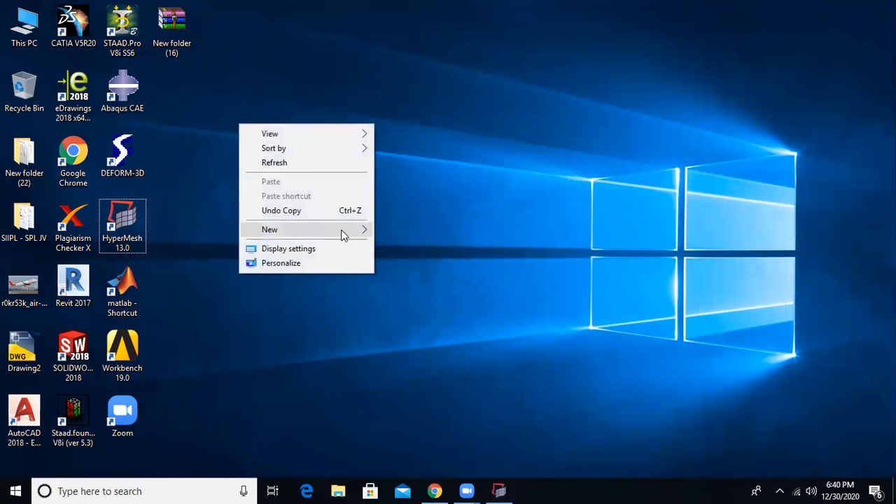
{"action": "left_click", "coordinate": [382, 230]}
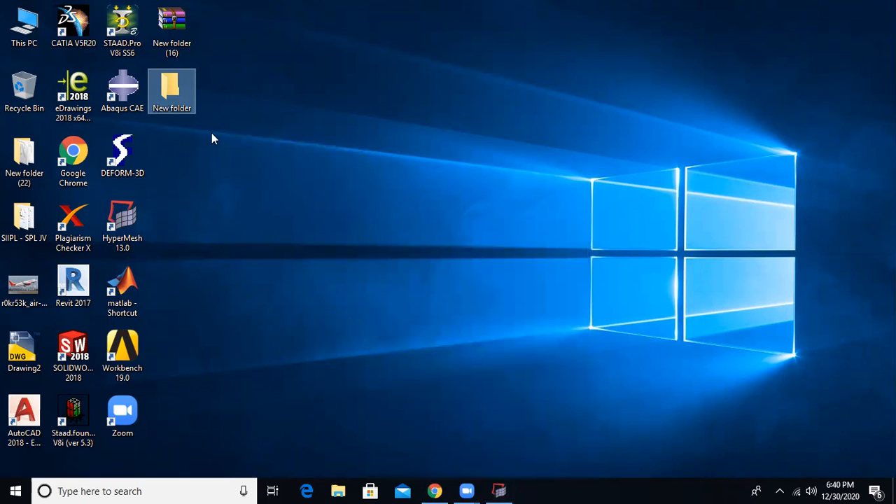
{"action": "left_click", "coordinate": [505, 488]}
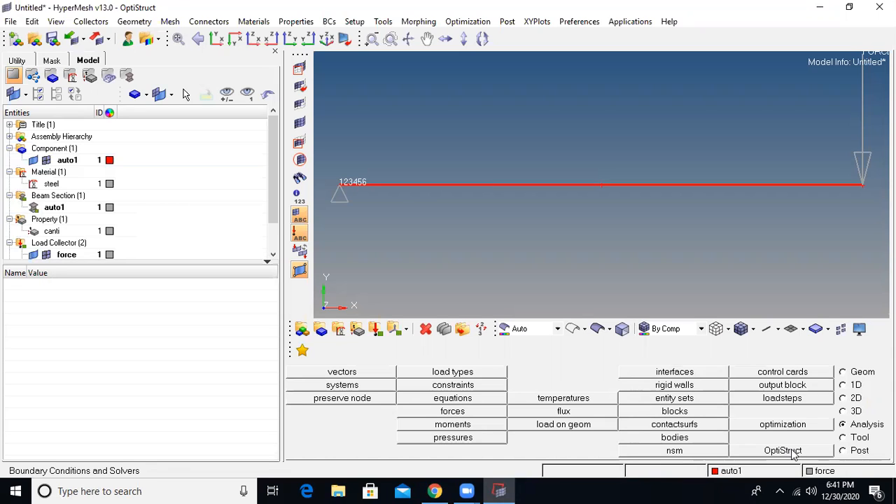
Save the OptiStruct input file as pro1 in the desktop's New folder.
{"action": "left_click", "coordinate": [793, 453]}
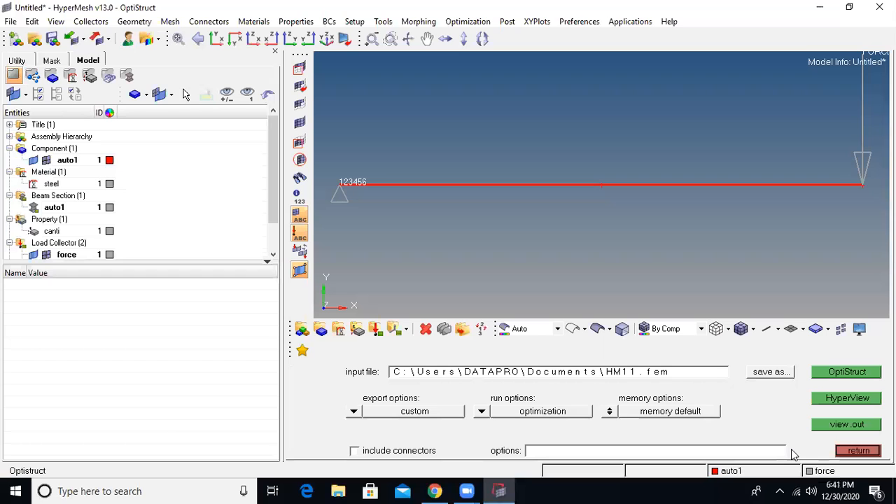
{"action": "left_click", "coordinate": [773, 372]}
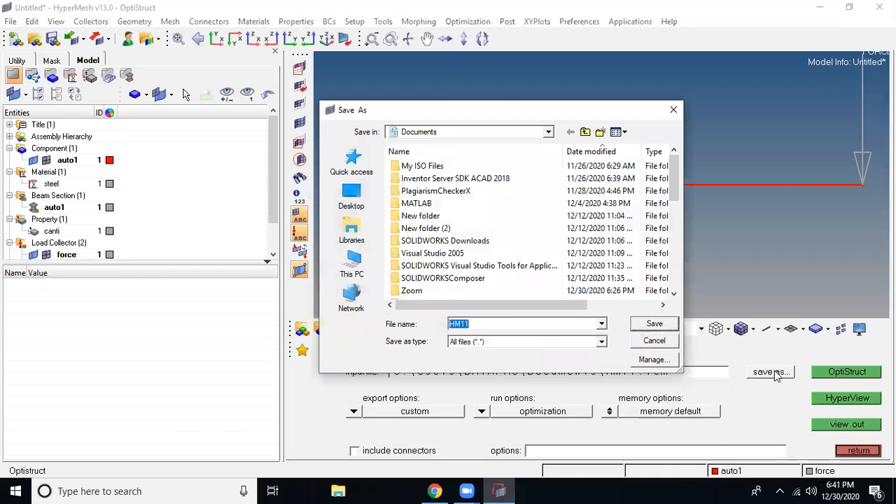
{"action": "left_click", "coordinate": [351, 196]}
{"action": "scroll", "coordinate": [475, 277], "scroll_direction": "down", "scroll_amount": 5}
{"action": "scroll", "coordinate": [474, 276], "scroll_direction": "up", "scroll_amount": 2}
{"action": "double_click", "coordinate": [456, 271]}
{"action": "double_click", "coordinate": [490, 326]}
{"action": "type", "text": "p"}
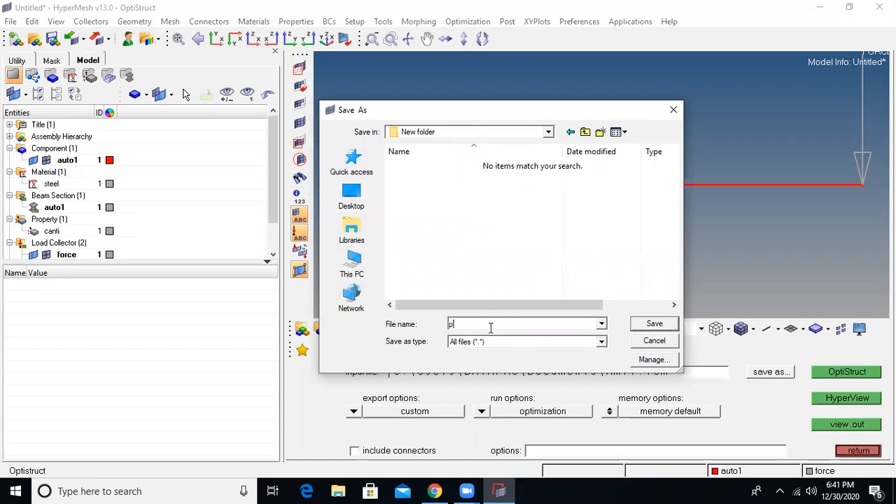
{"action": "type", "text": "ro1"}
{"action": "left_click", "coordinate": [652, 325]}
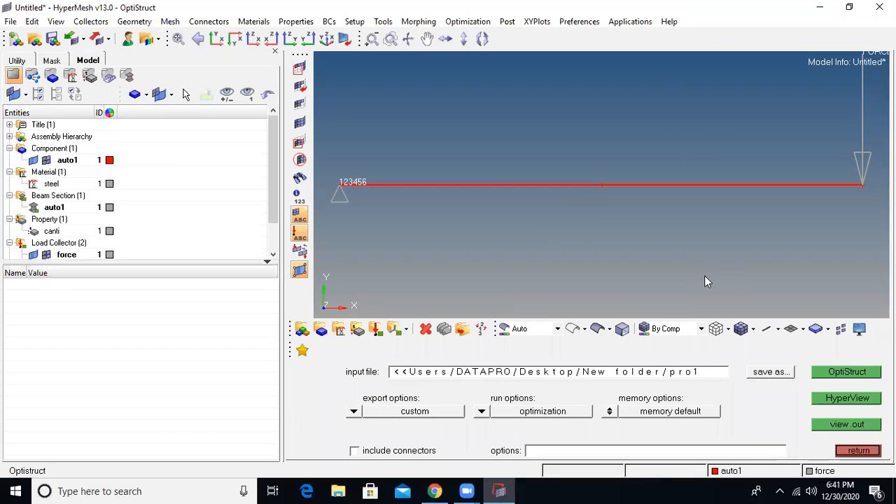
Run the OptiStruct solver on pro1, check the message log for the job status, and close the solver window.
{"action": "left_click", "coordinate": [848, 373]}
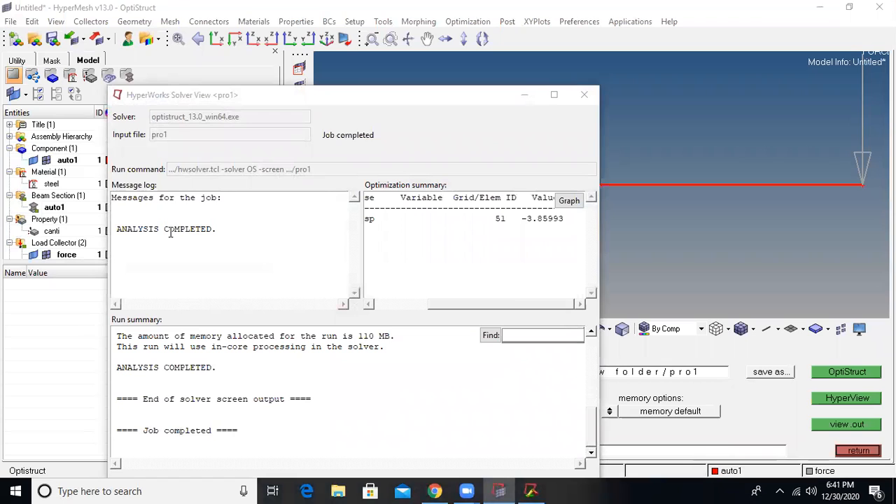
{"action": "left_click_drag", "start_coordinate": [116, 228], "coordinate": [224, 229]}
{"action": "left_click", "coordinate": [248, 245]}
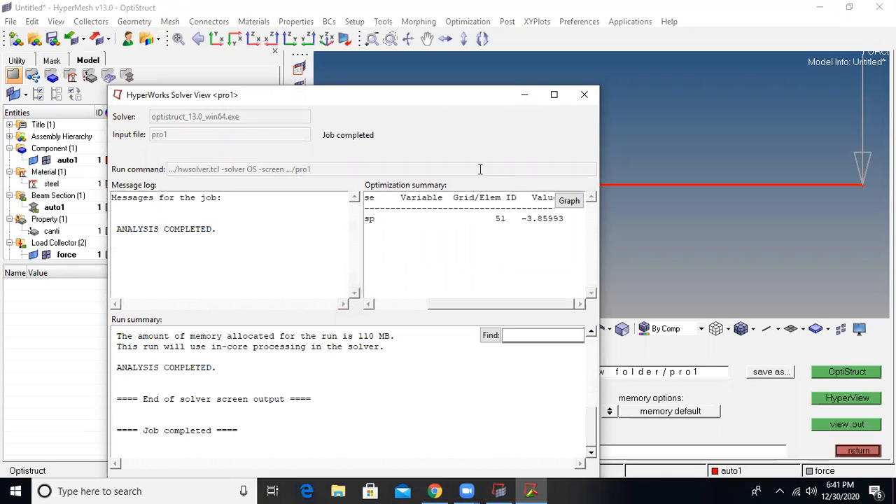
{"action": "left_click", "coordinate": [584, 96]}
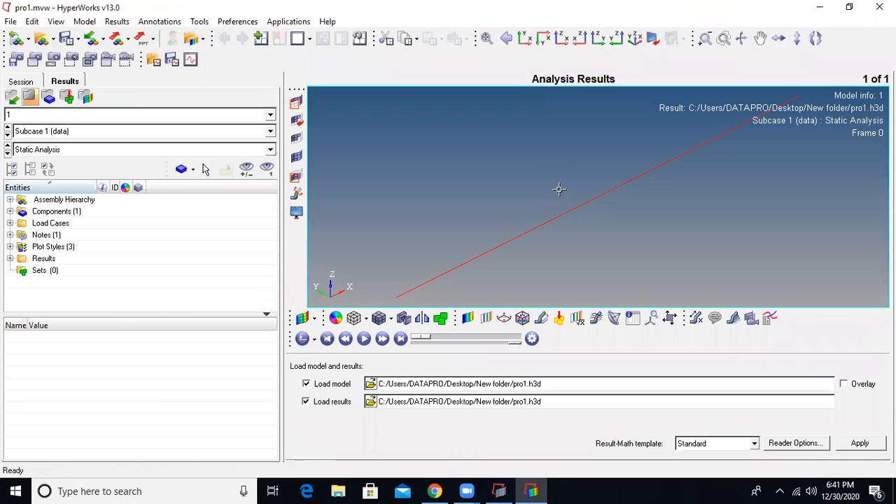
In the HyperView results, orient the beam to the XY plane and apply a Displacement magnitude contour to it.
{"action": "left_click", "coordinate": [524, 38]}
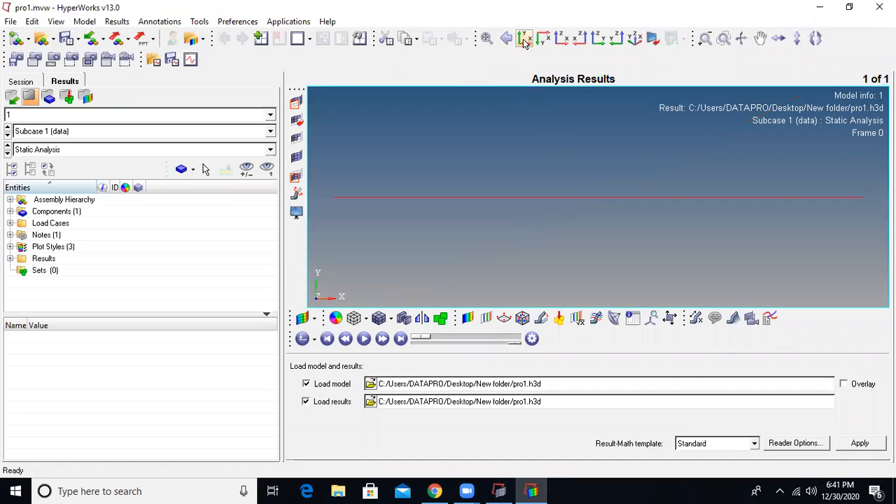
{"action": "left_click", "coordinate": [467, 318]}
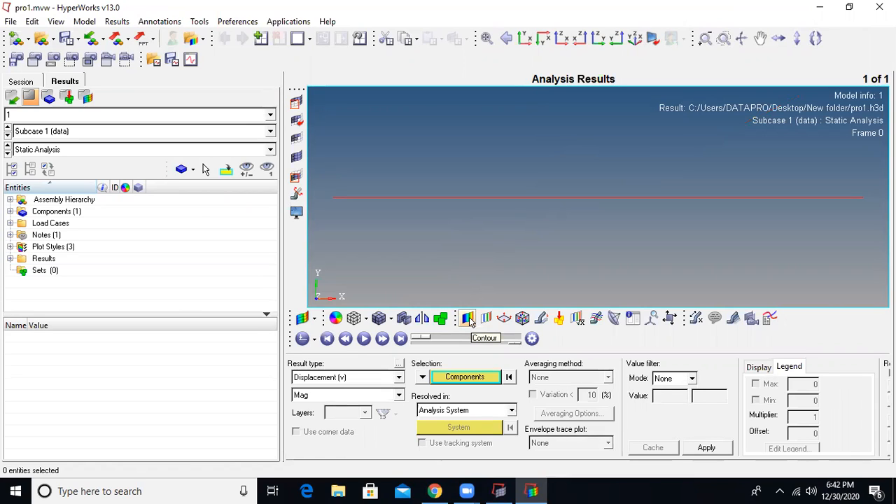
{"action": "left_click", "coordinate": [707, 450]}
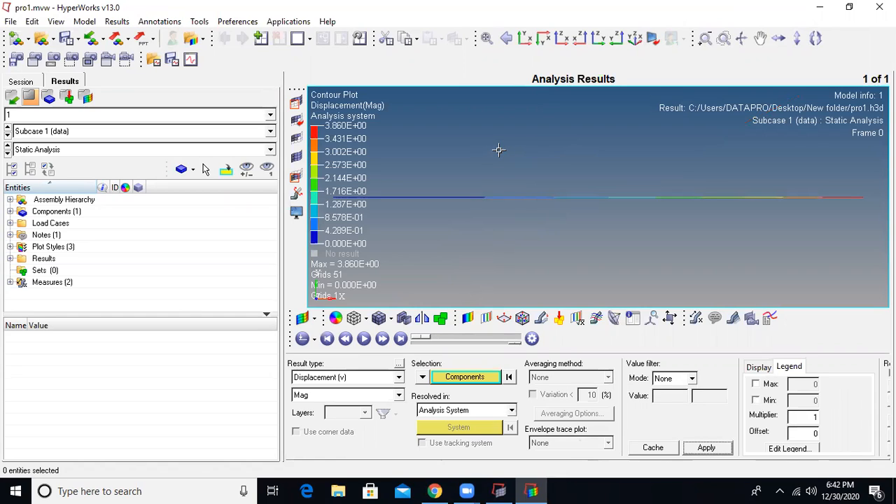